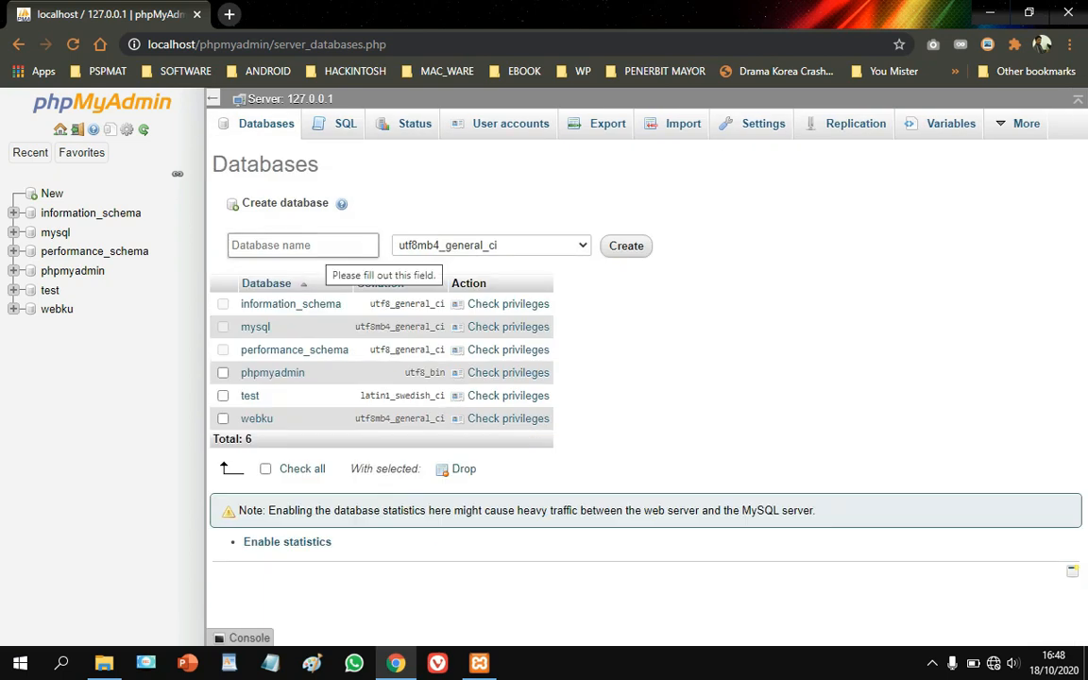
Create a database named websiteku with the utf8mb4_general_ci collation and show its user privileges.
click(326, 247)
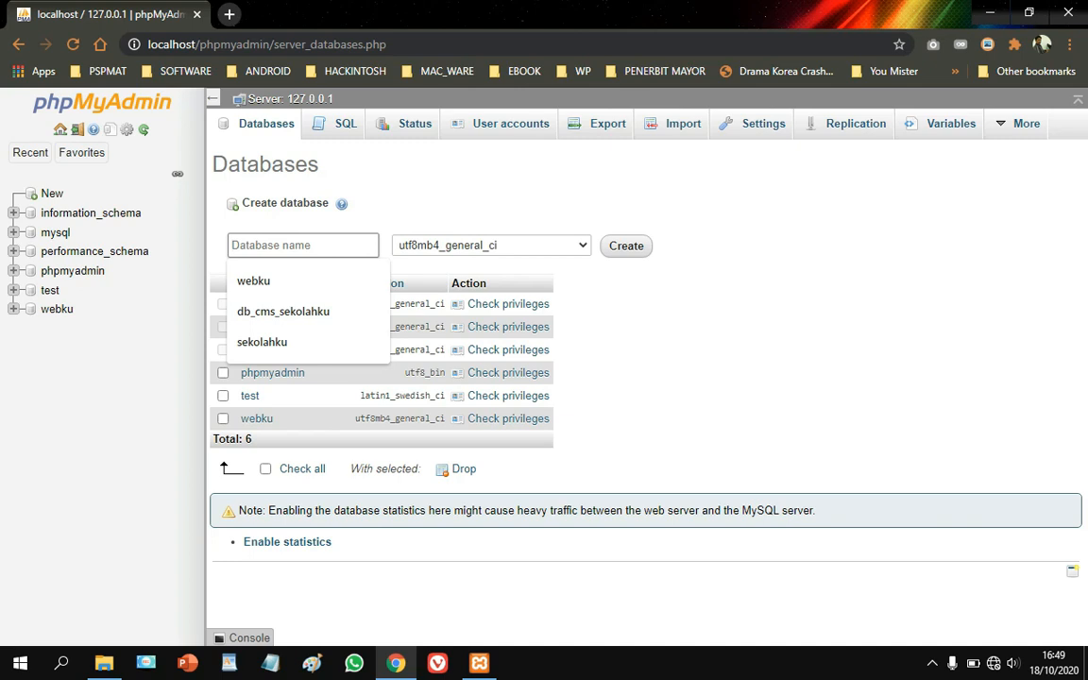
text(websiteku)
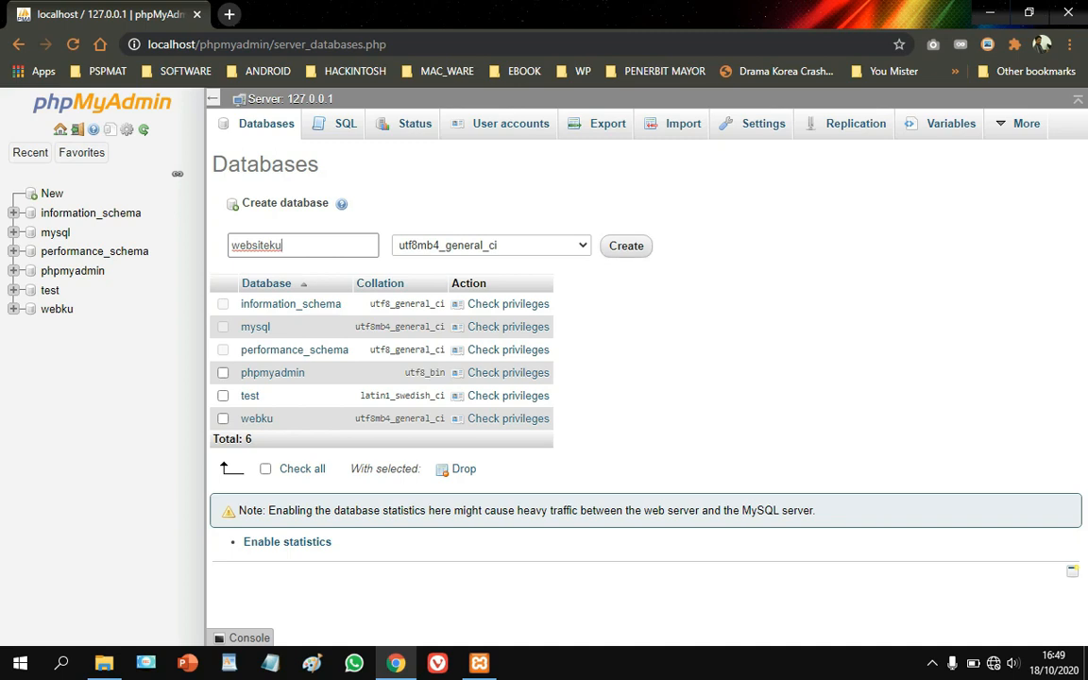
key(Return)
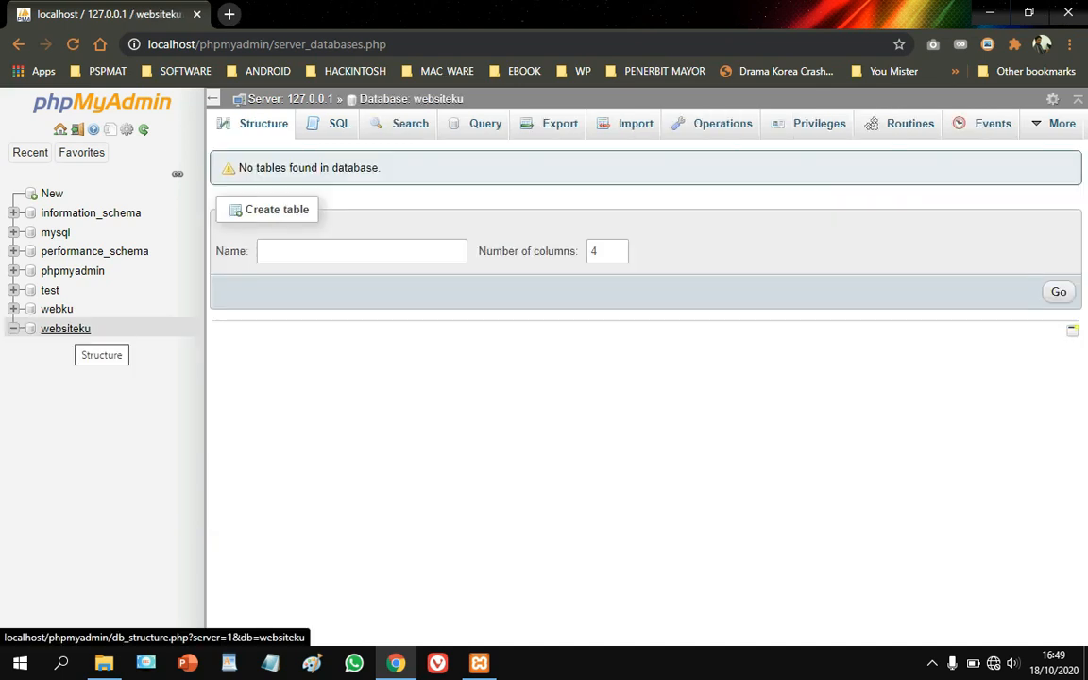
click(65, 328)
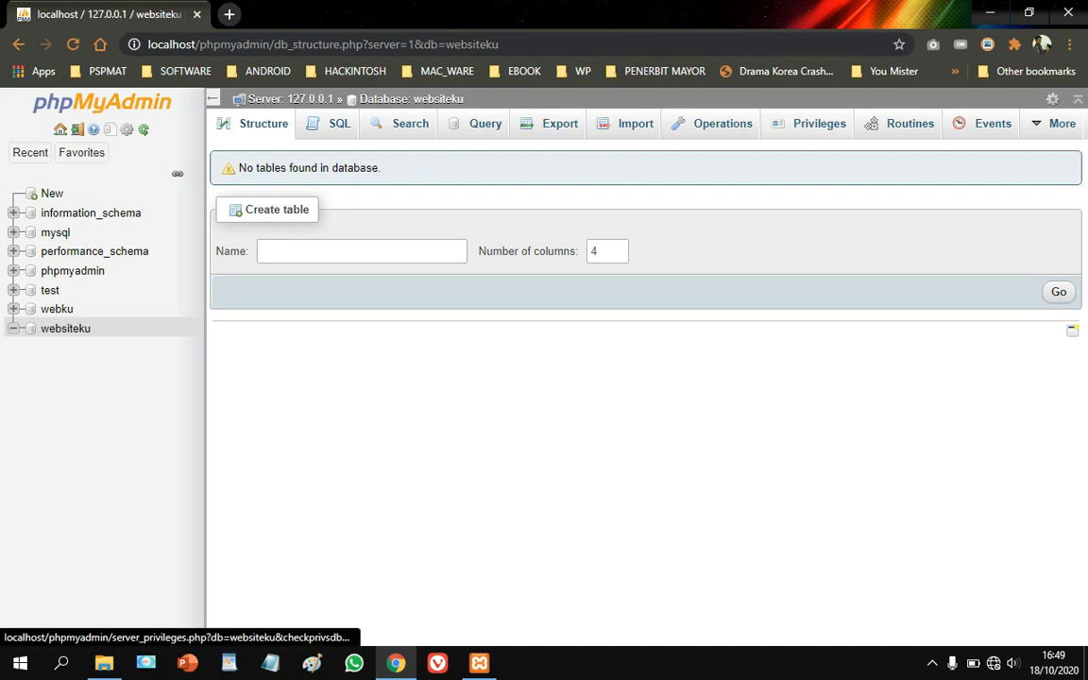
click(819, 123)
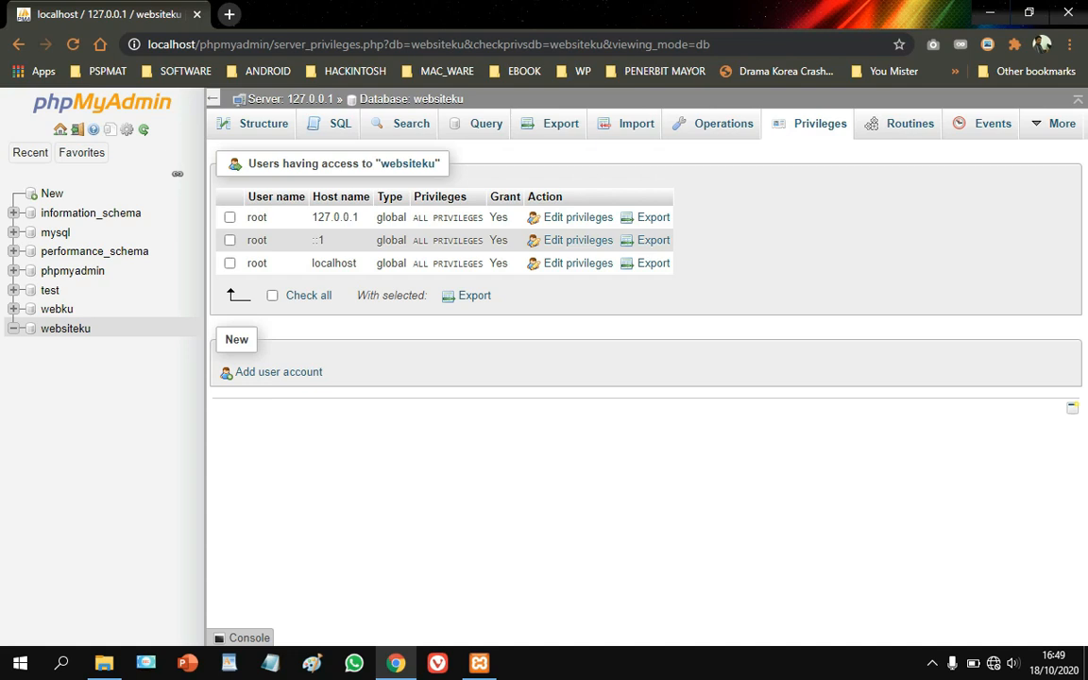
Switch to File Explorer and delete the extracted wordpress folder from 2020_Install wordpress di localhost.
mouse_move(104, 663)
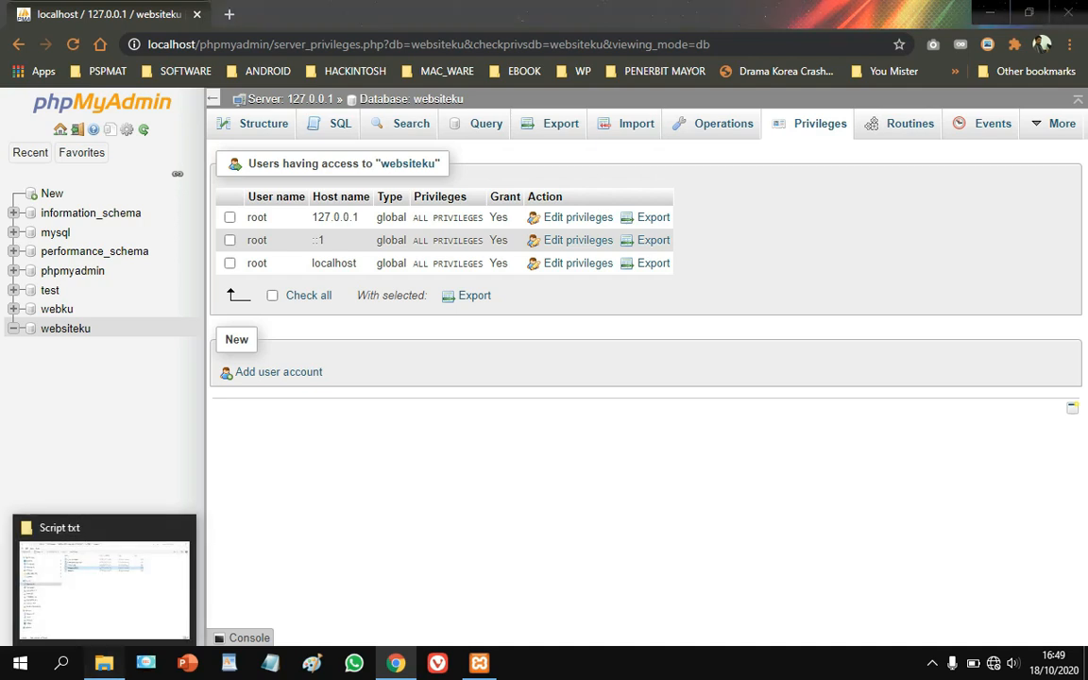
click(102, 581)
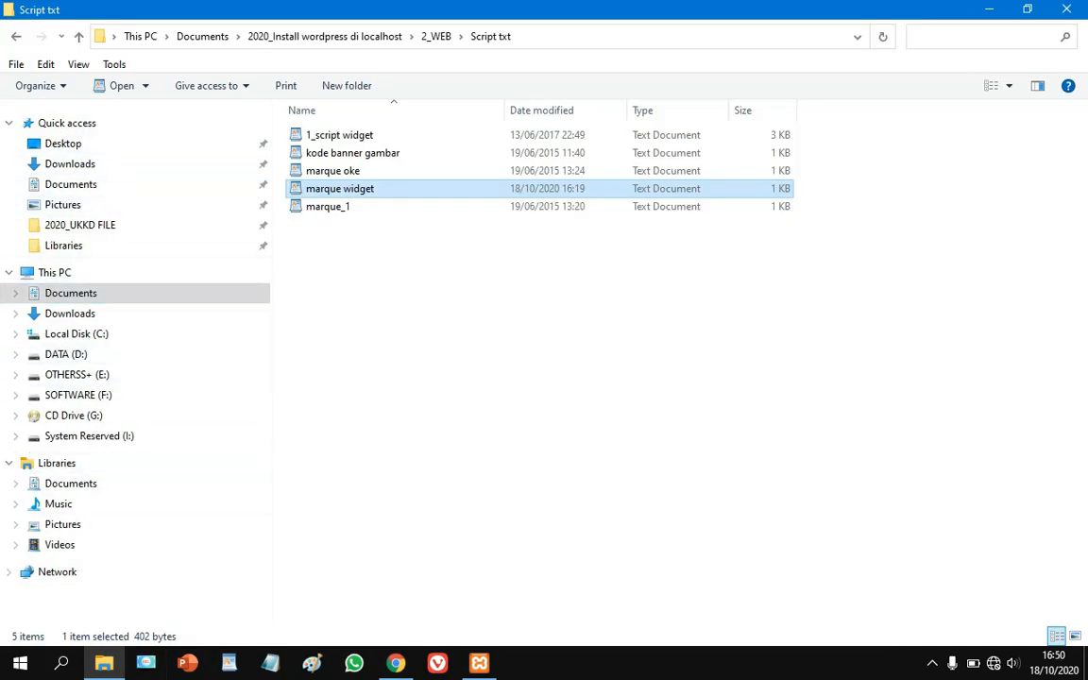
key(alt+Left)
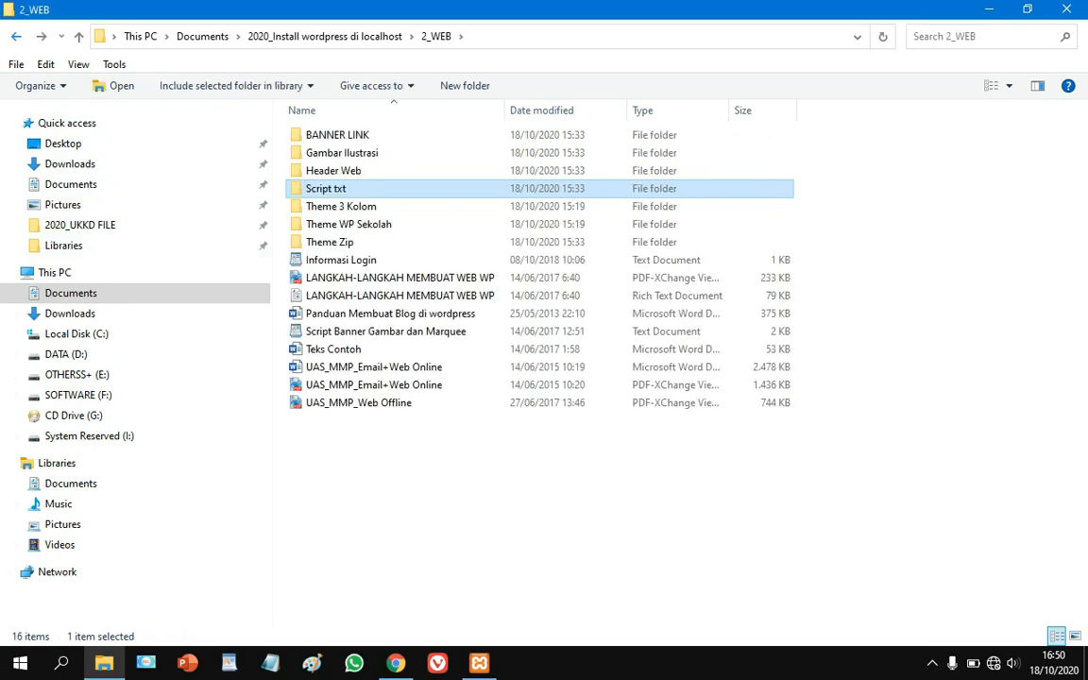
key(alt+Up)
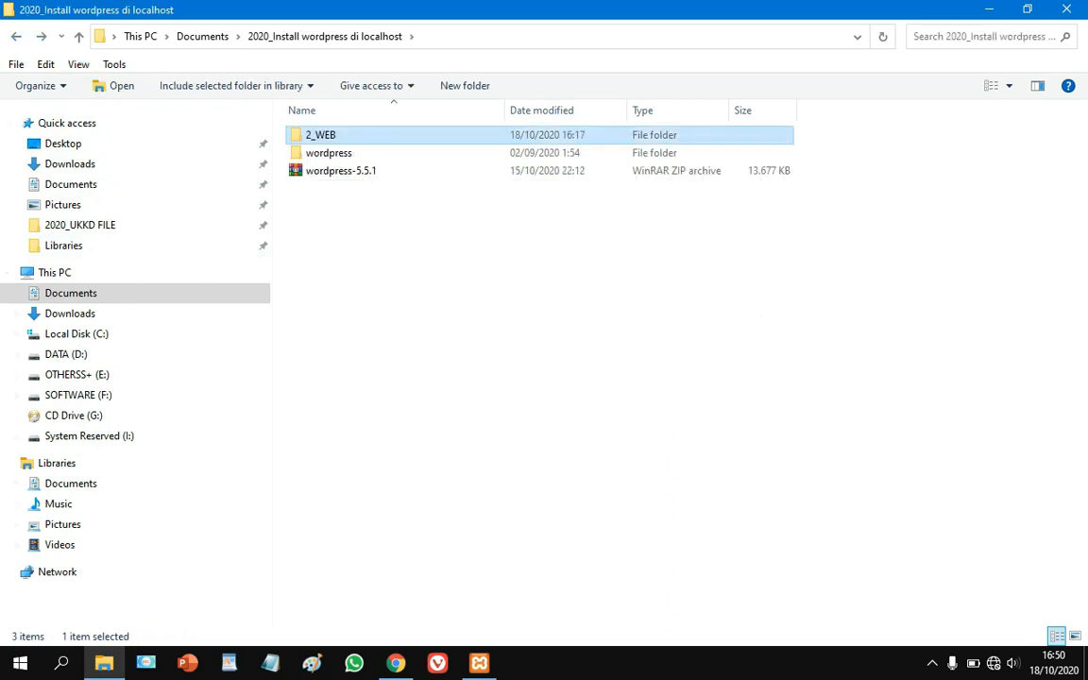
click(341, 171)
click(329, 153)
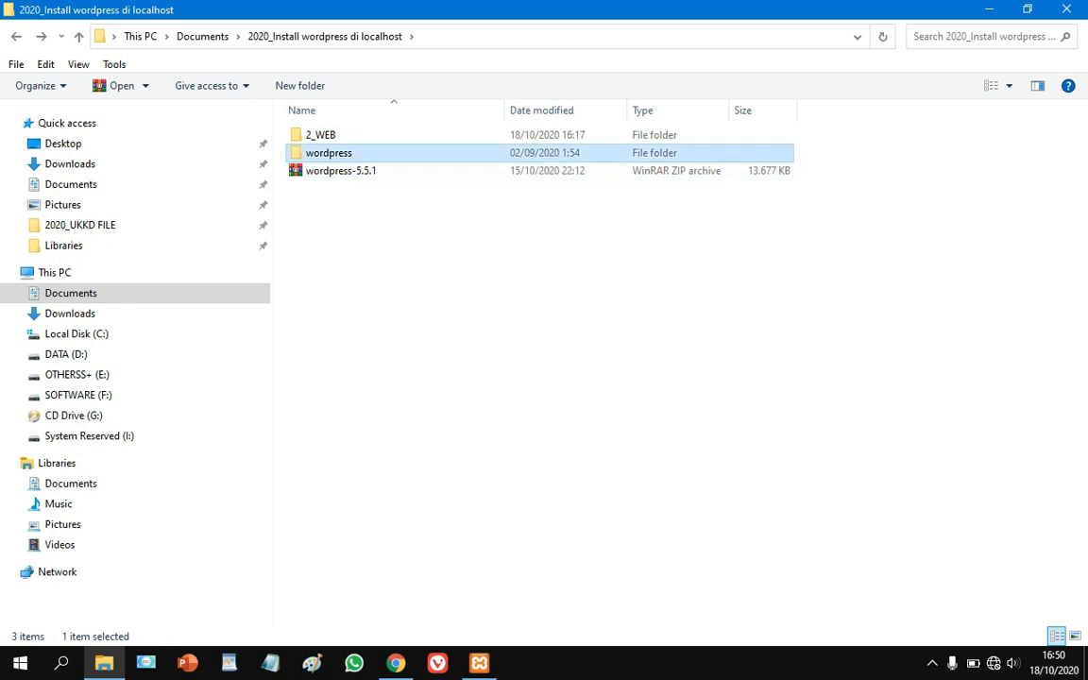
key(Delete)
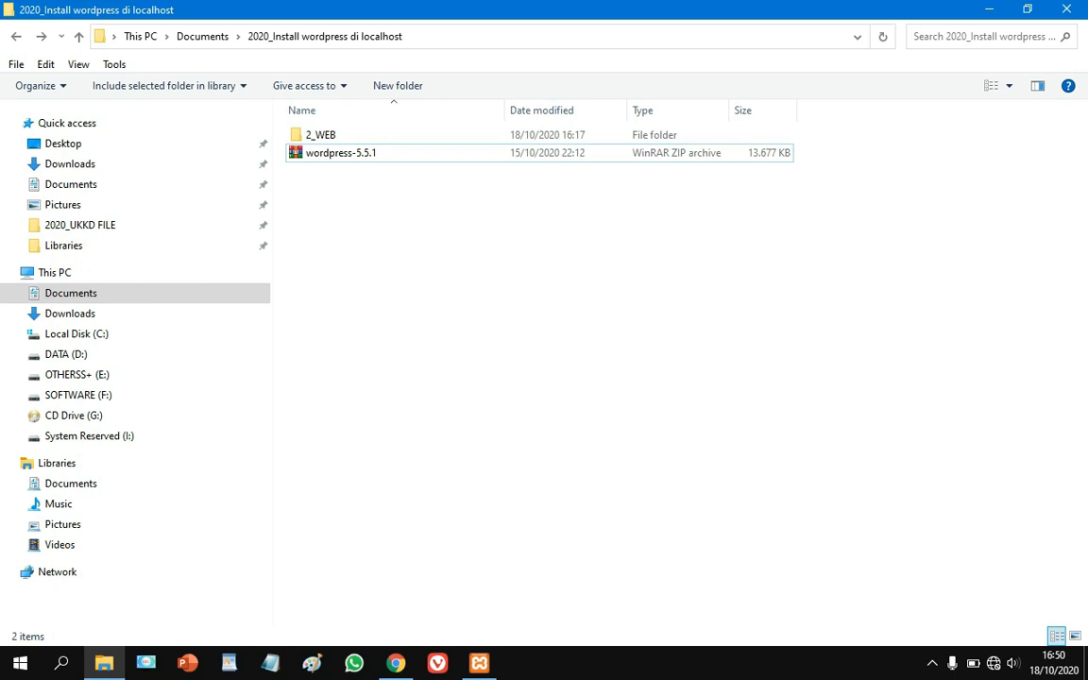
Extract the wordpress-5.5.1 ZIP archive directly into its current folder.
click(341, 153)
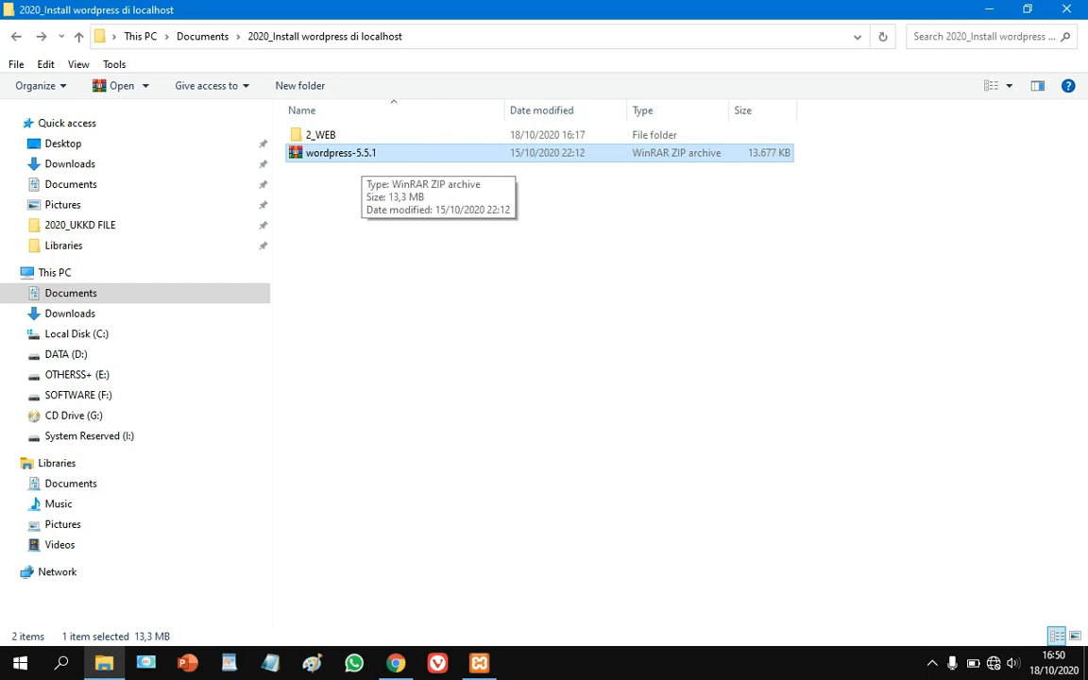
right_click(361, 160)
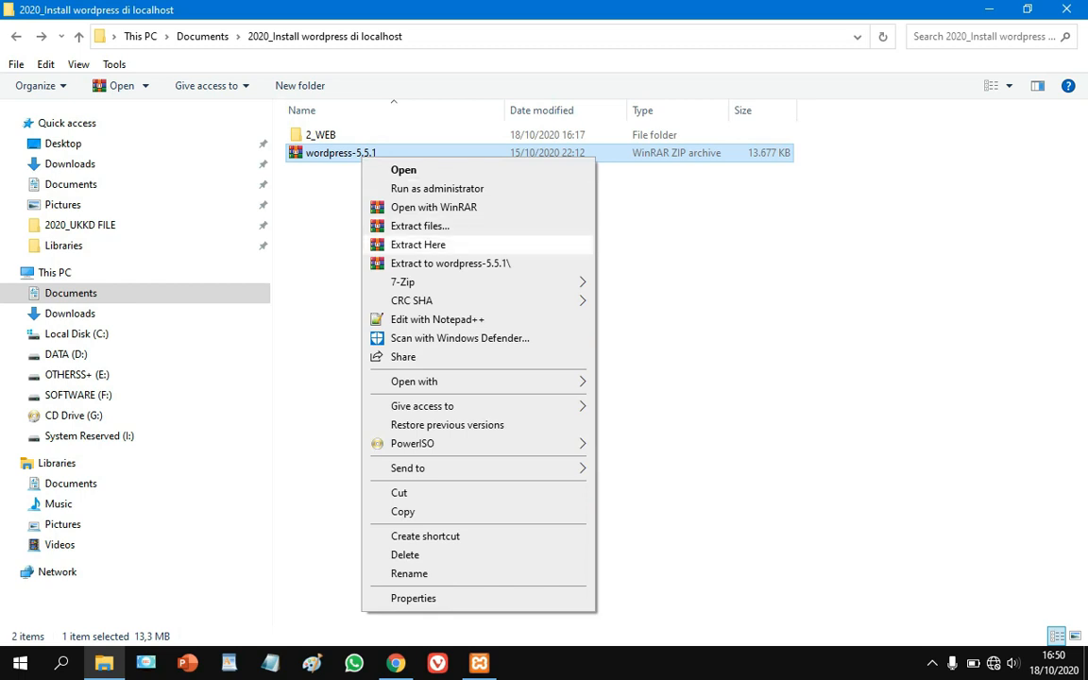
click(417, 244)
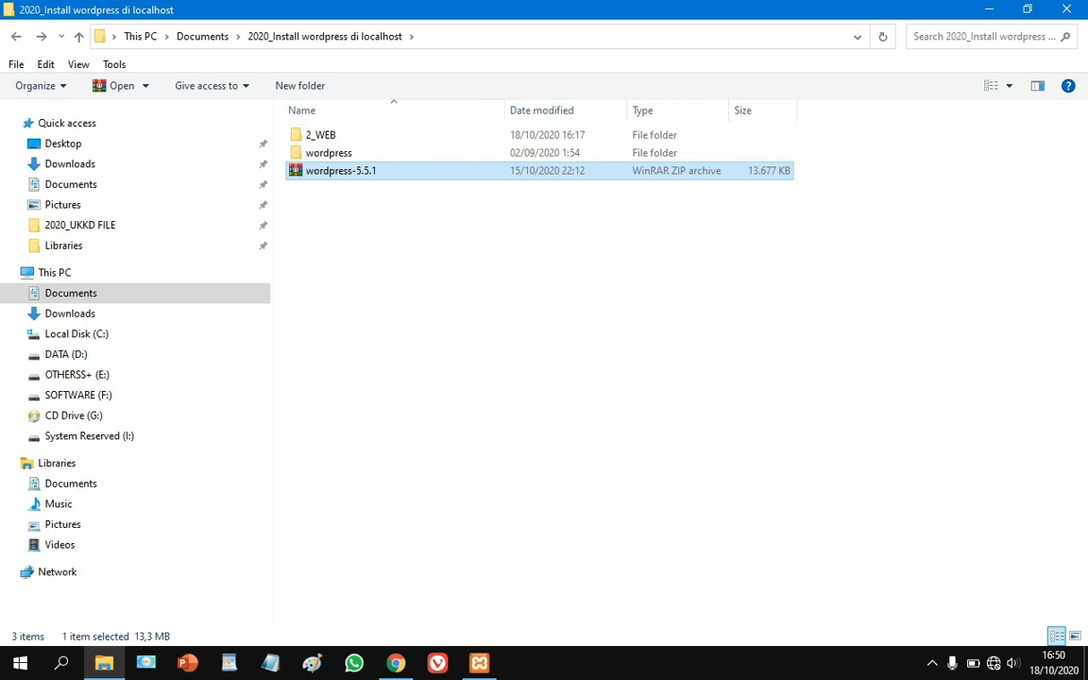
Copy the extracted wordpress folder into C:\xampp\htdocs and move the copy progress window clear of the file list.
click(329, 153)
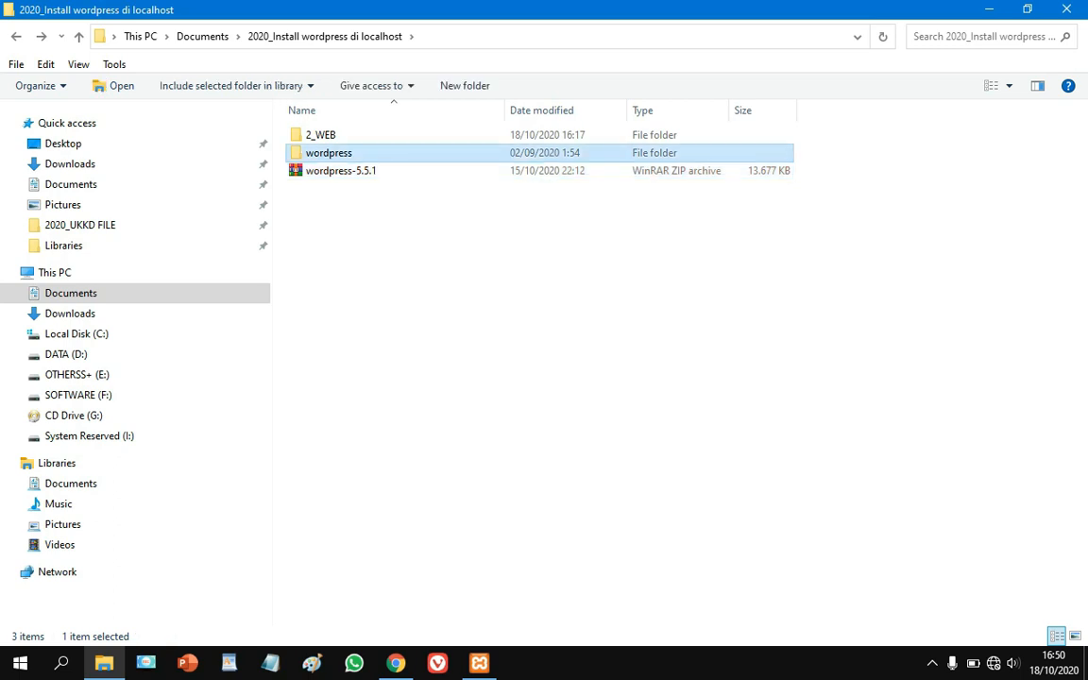
right_click(328, 146)
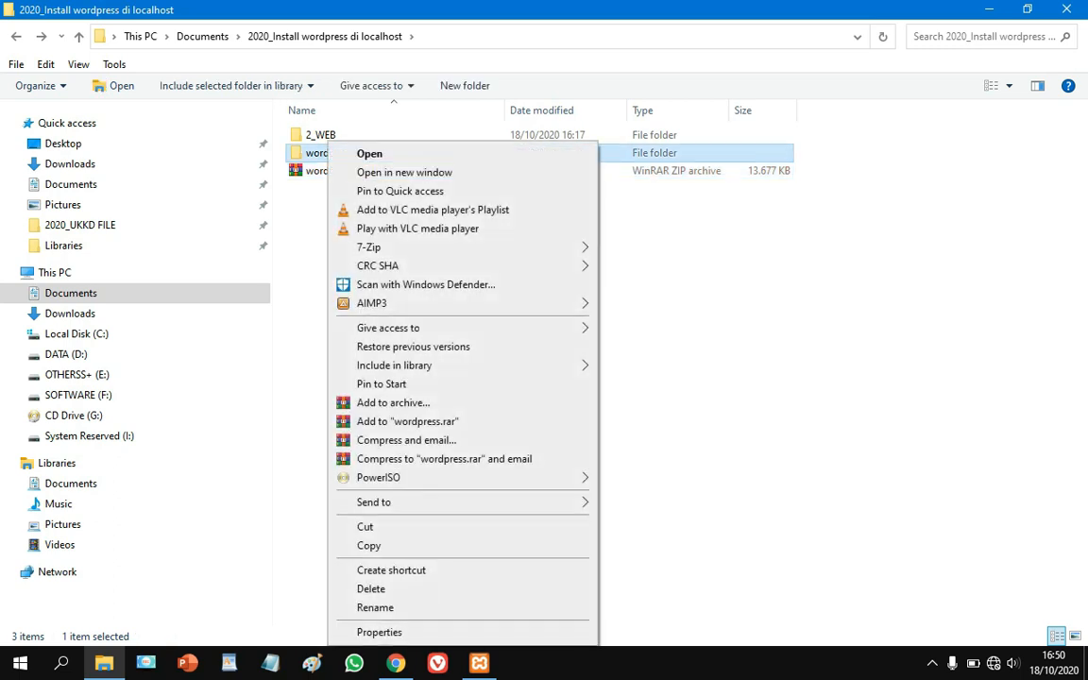
click(369, 545)
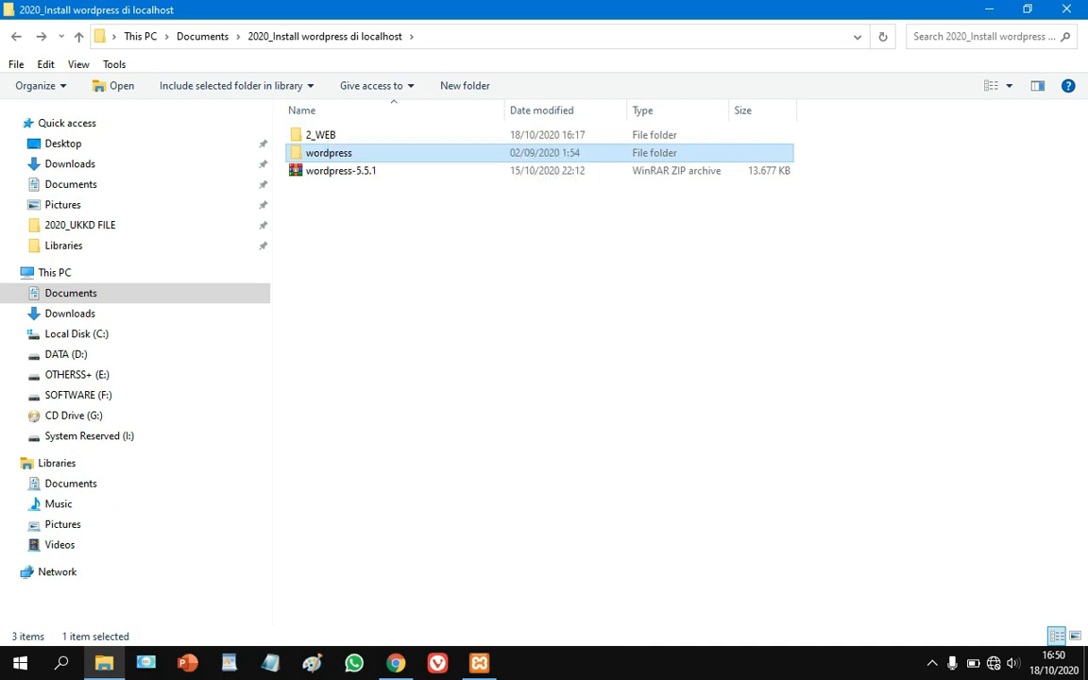
click(76, 333)
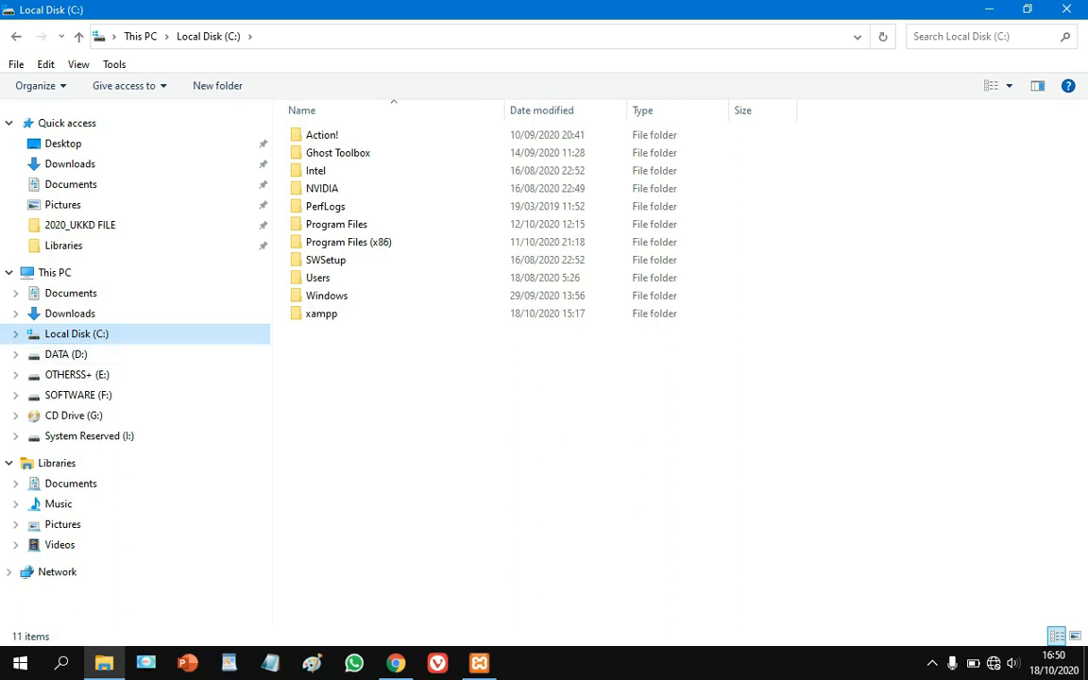
click(322, 314)
double_click(322, 313)
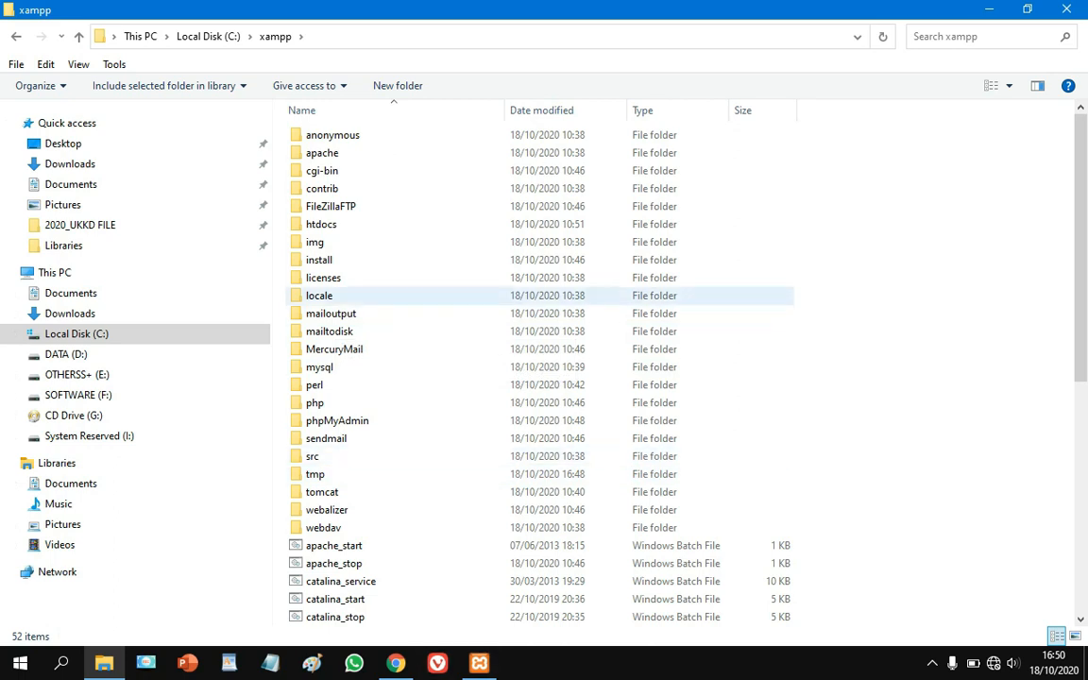
double_click(321, 224)
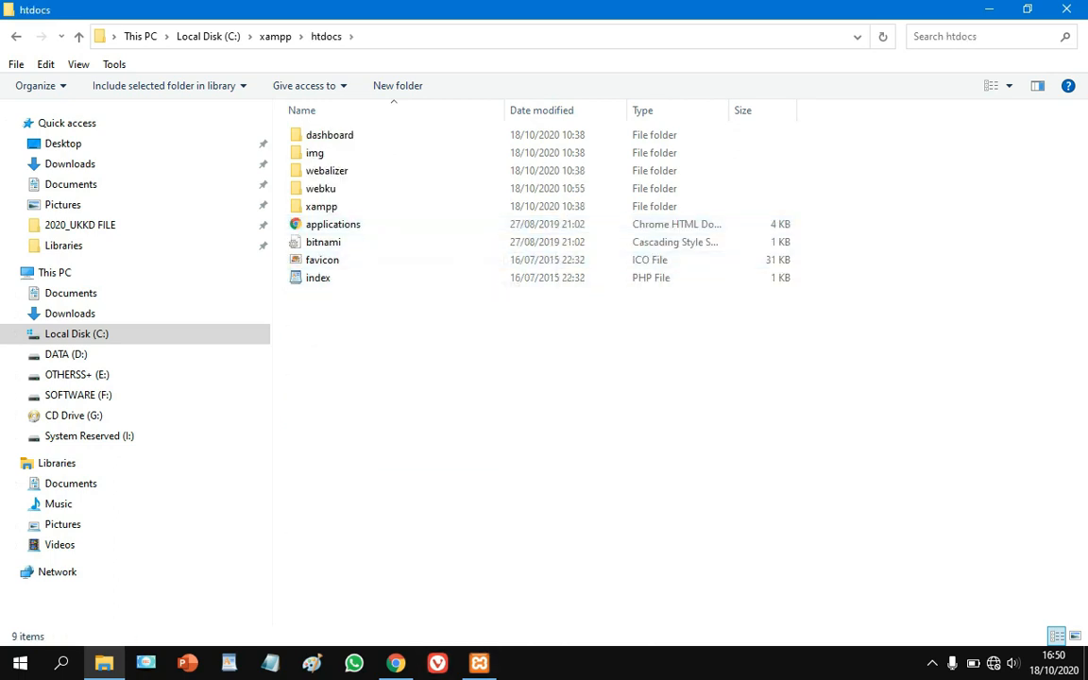
right_click(511, 393)
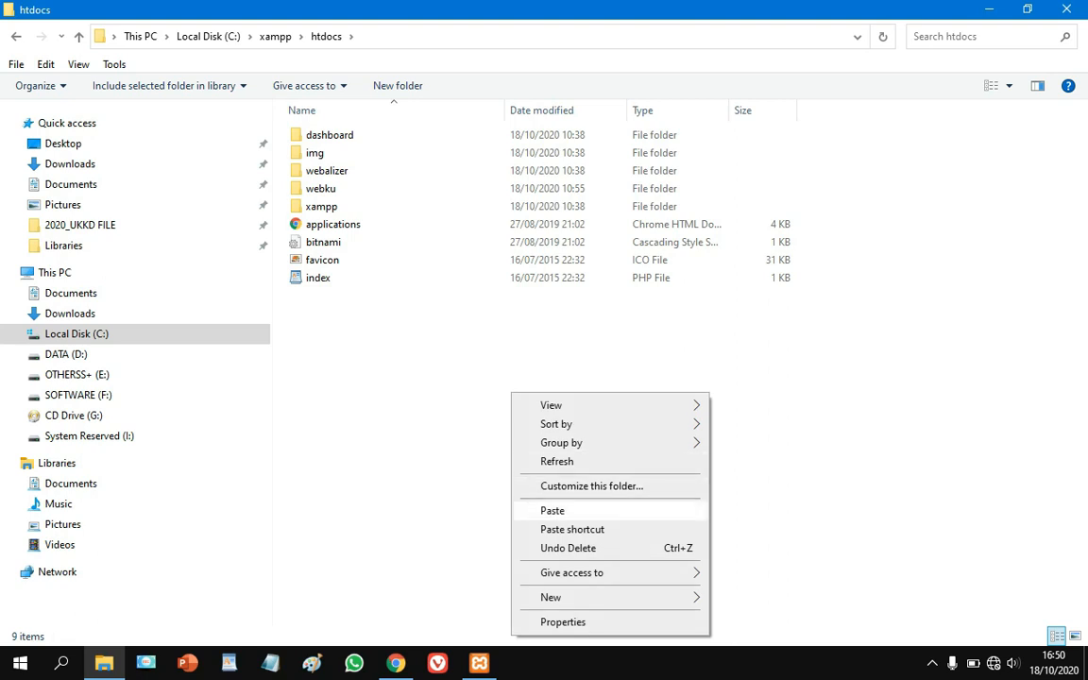
click(552, 510)
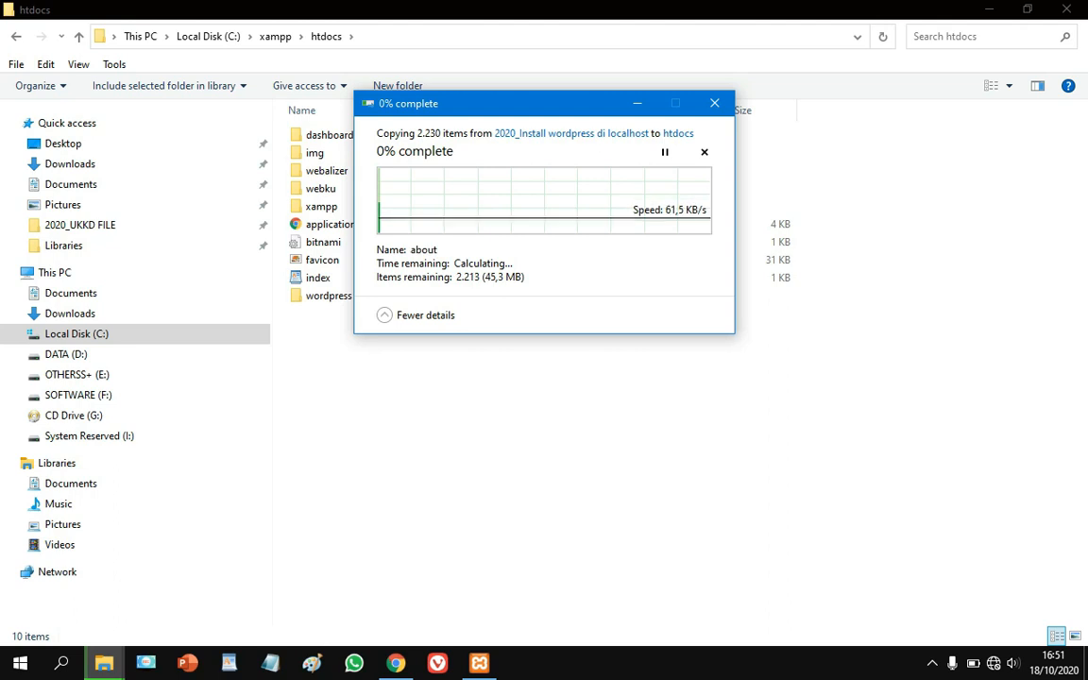
drag(554, 104, 767, 338)
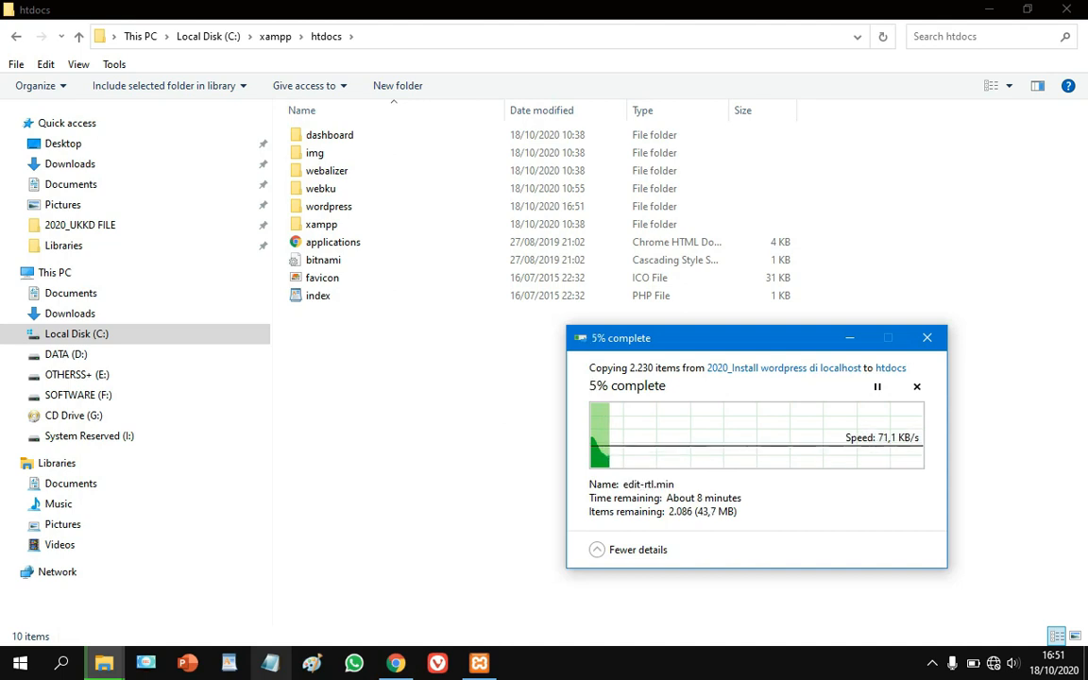
Open a new WordPad document and enter the heading line "informasi login:".
click(229, 664)
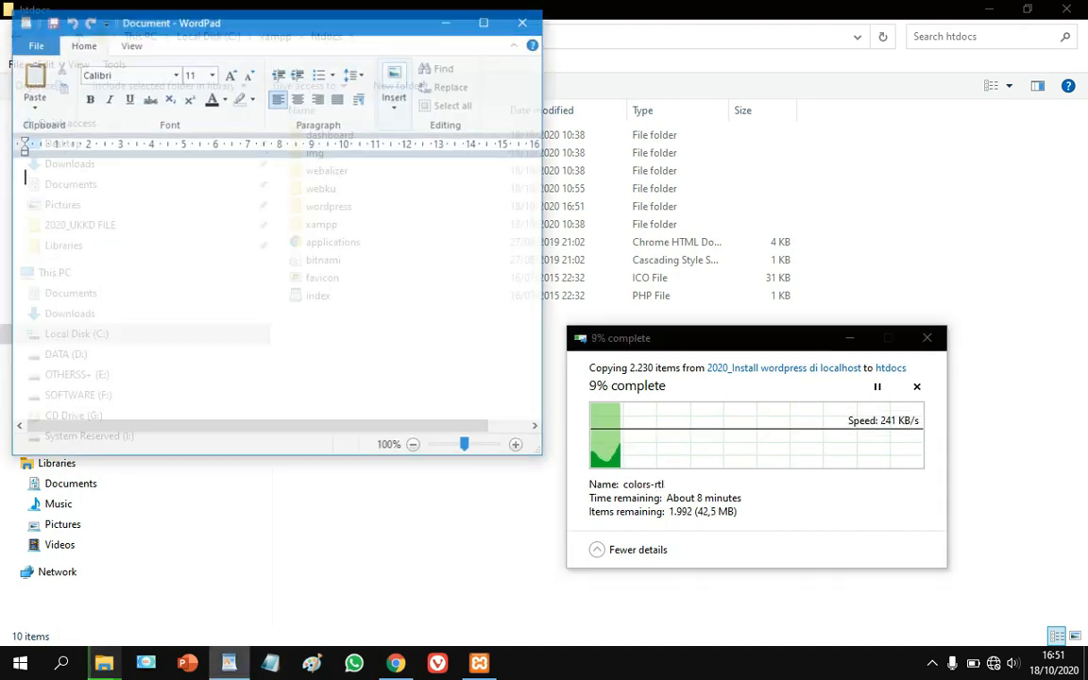
drag(296, 21, 660, 79)
text(in)
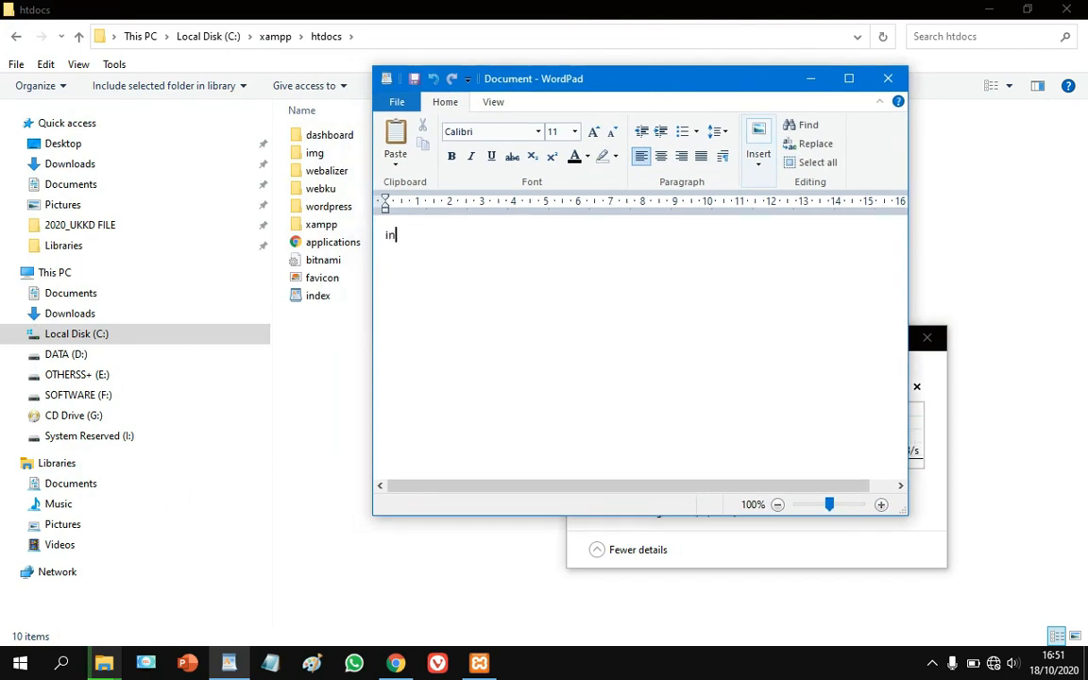
text(formasi login)
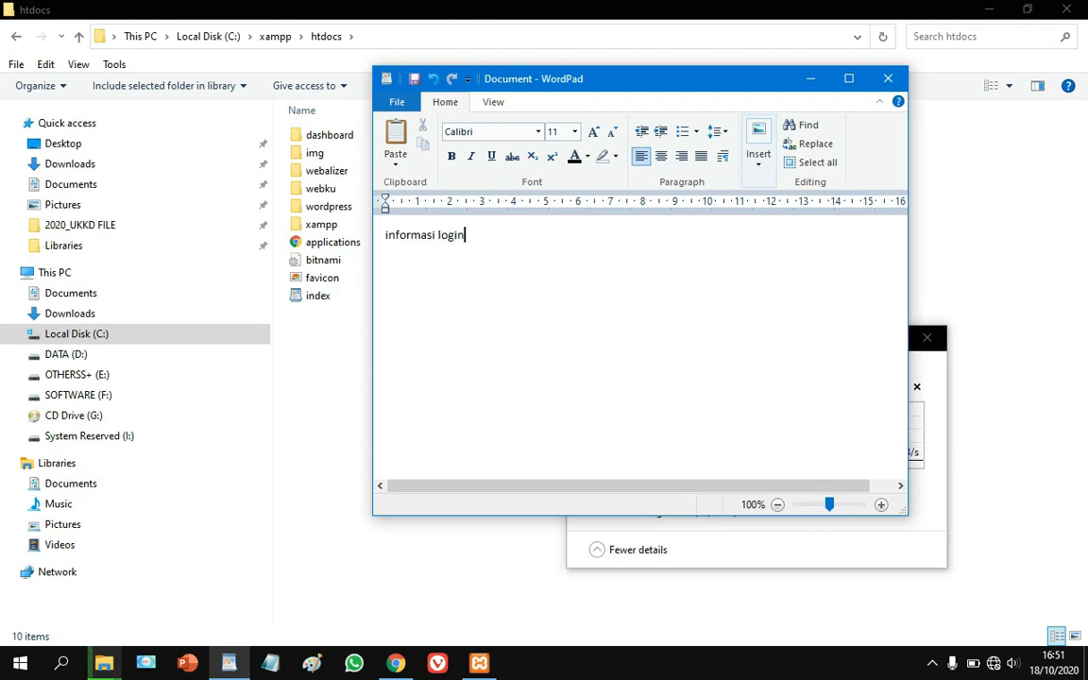
text(:)
key(Return)
Add blank "username :" and "password :" lines below the heading, with the colons aligned, and minimize the document.
text(username)
key(Tab)
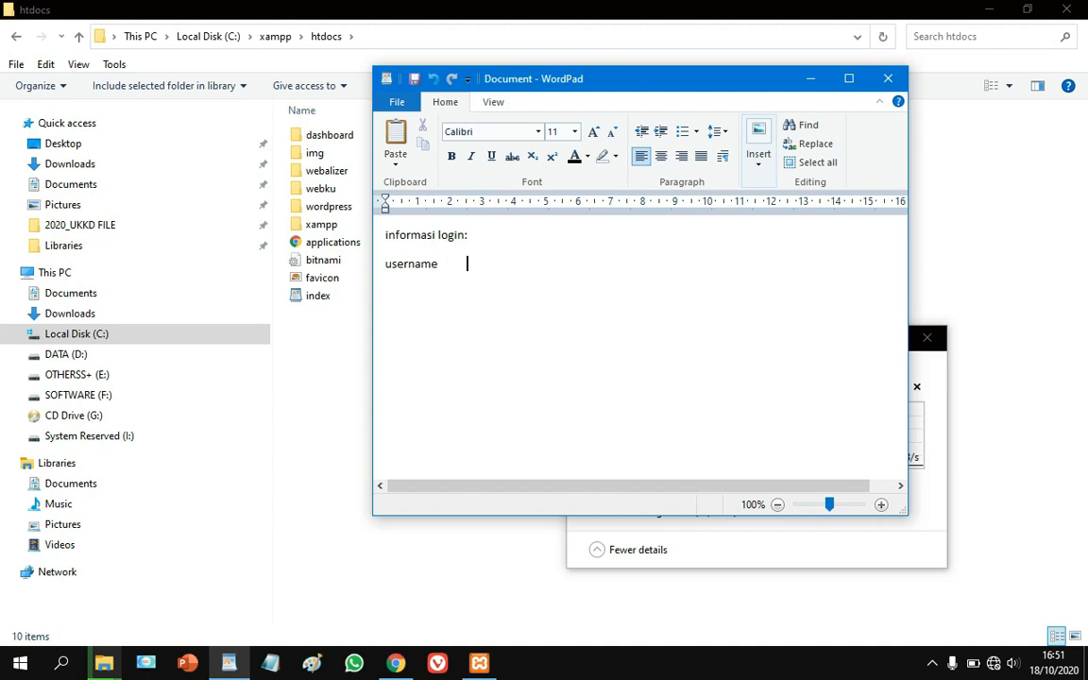
text(:)
key(Return)
text(password)
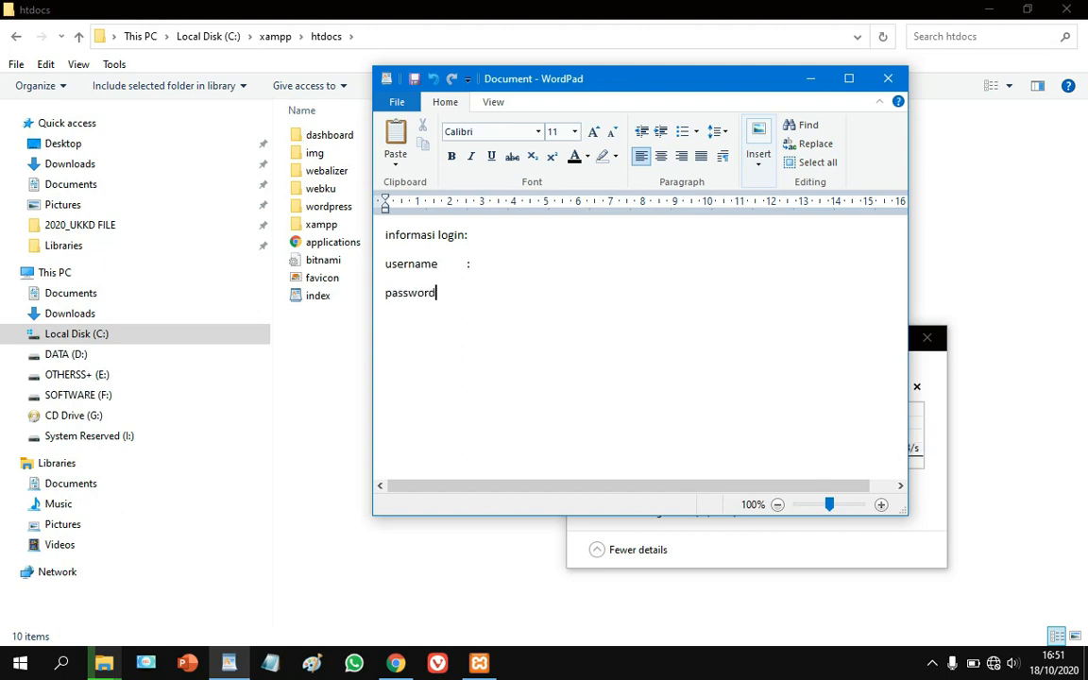
key(Tab)
text(:)
key(Return)
key(super+Down)
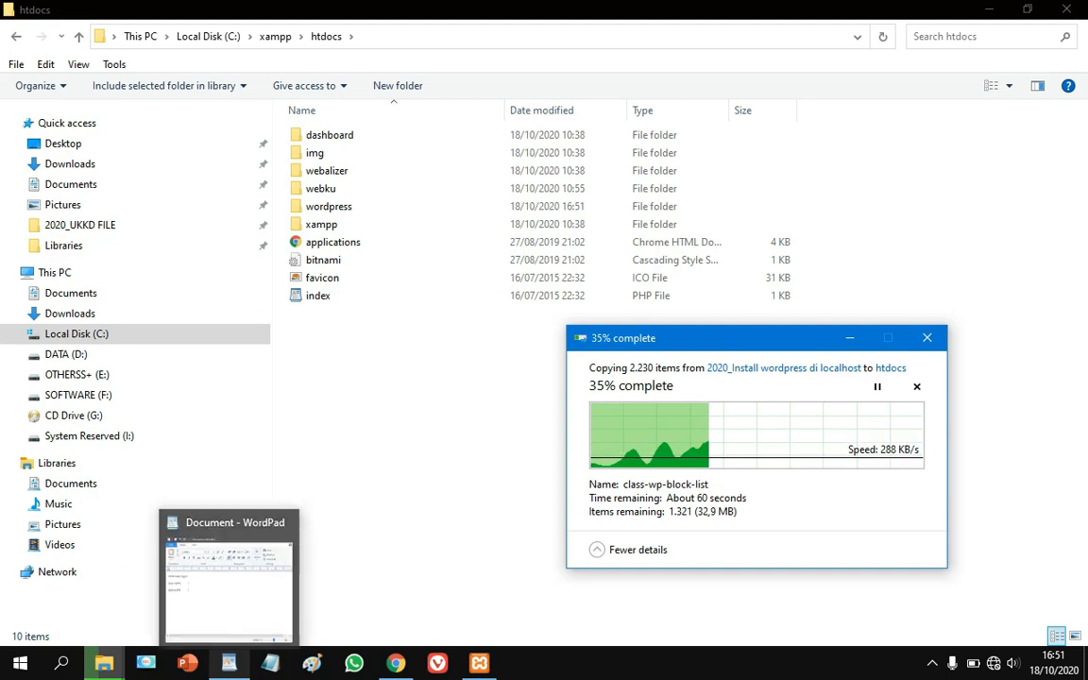
click(228, 663)
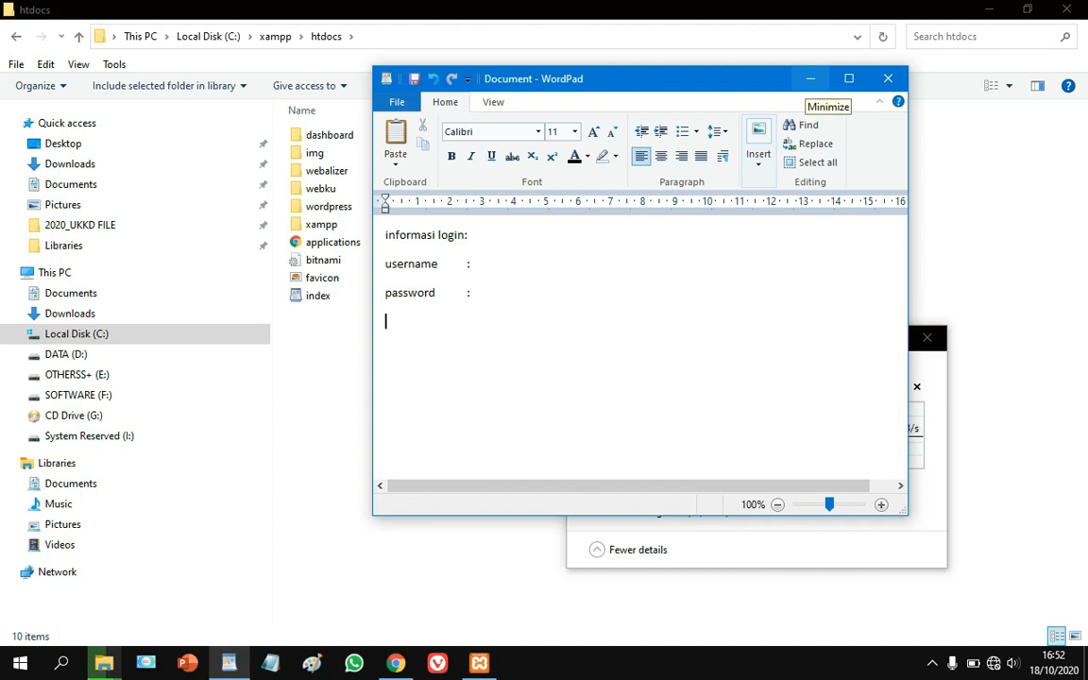
click(809, 79)
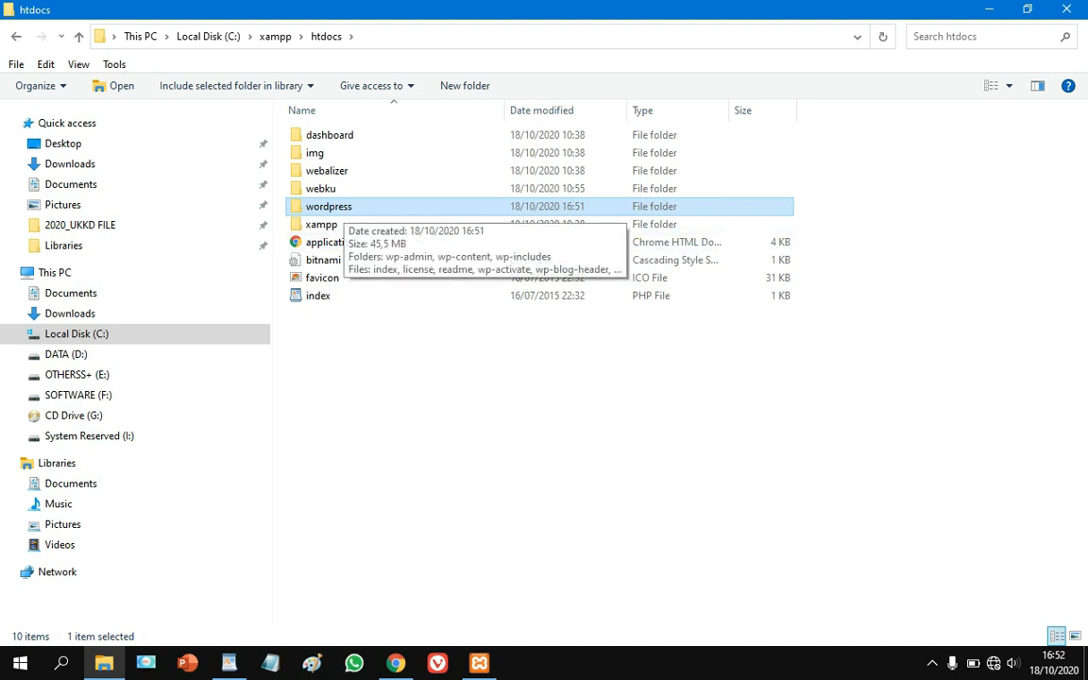
Check the database name in phpMyAdmin in Chrome and rename the wordpress folder in htdocs to websiteku in File Explorer.
click(395, 663)
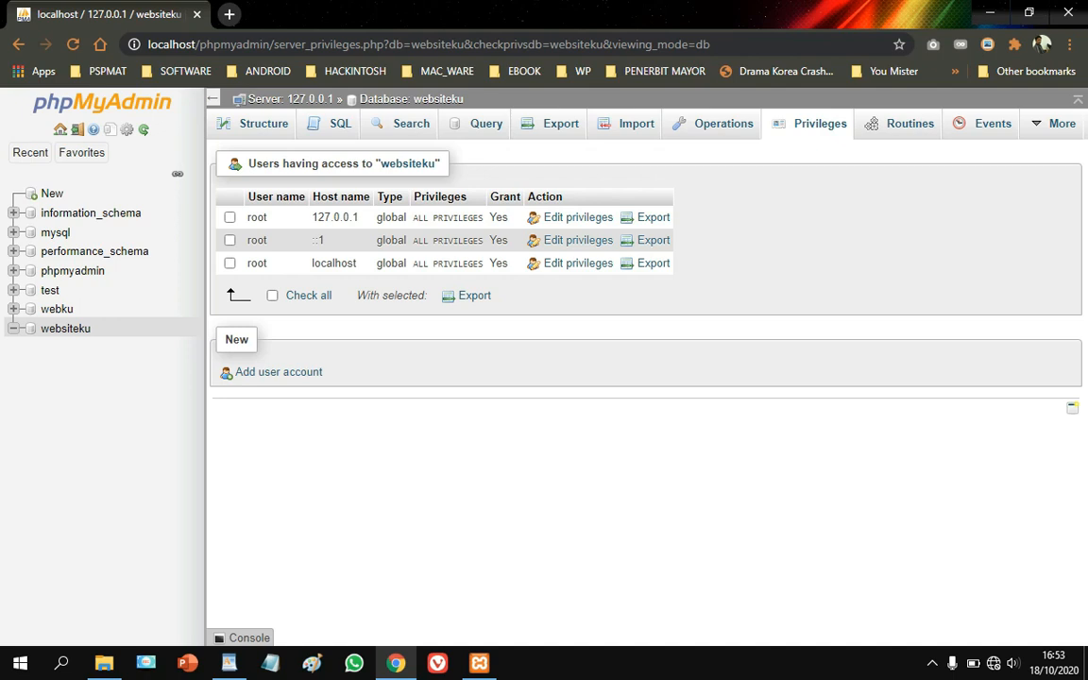
key(alt+Tab)
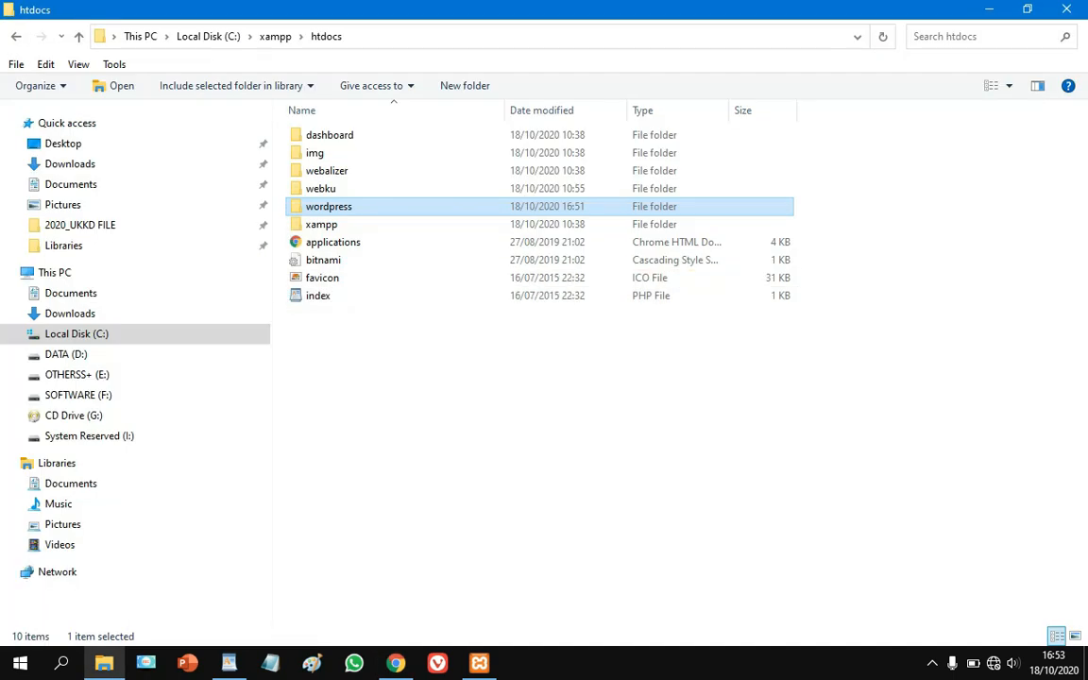
right_click(383, 207)
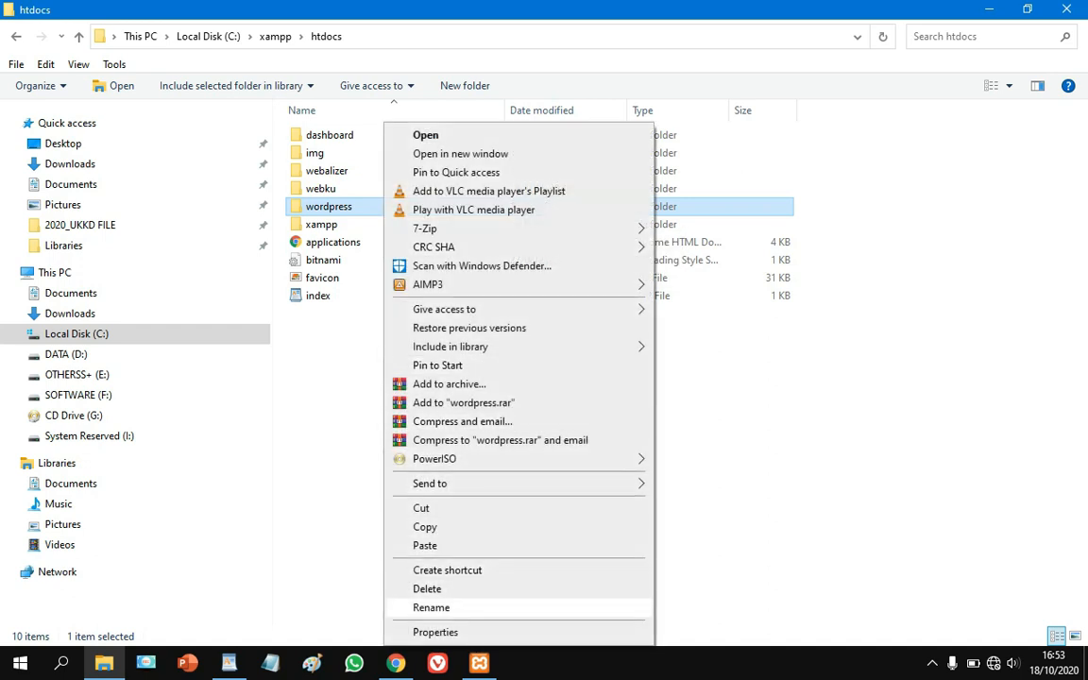
click(431, 607)
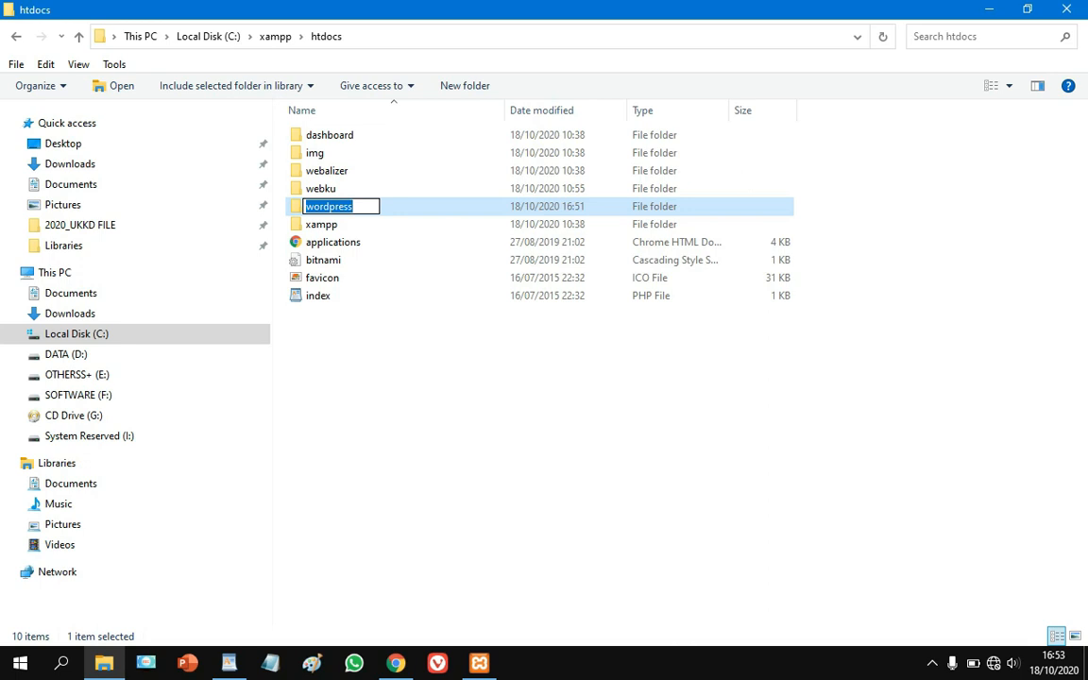
text(we)
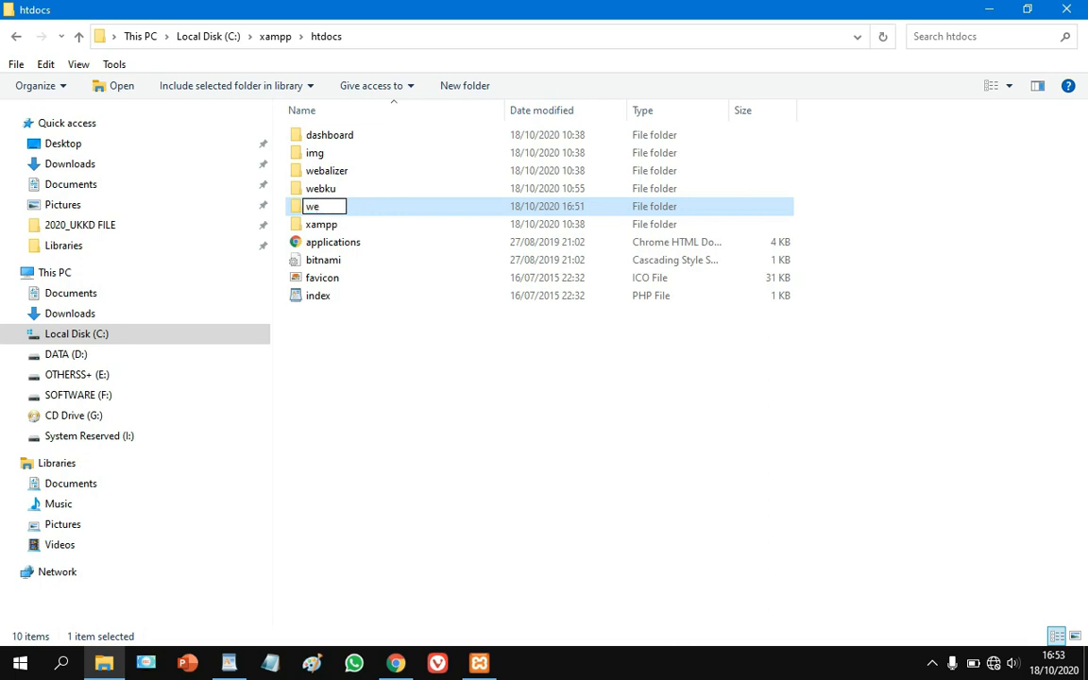
text(bsiteku)
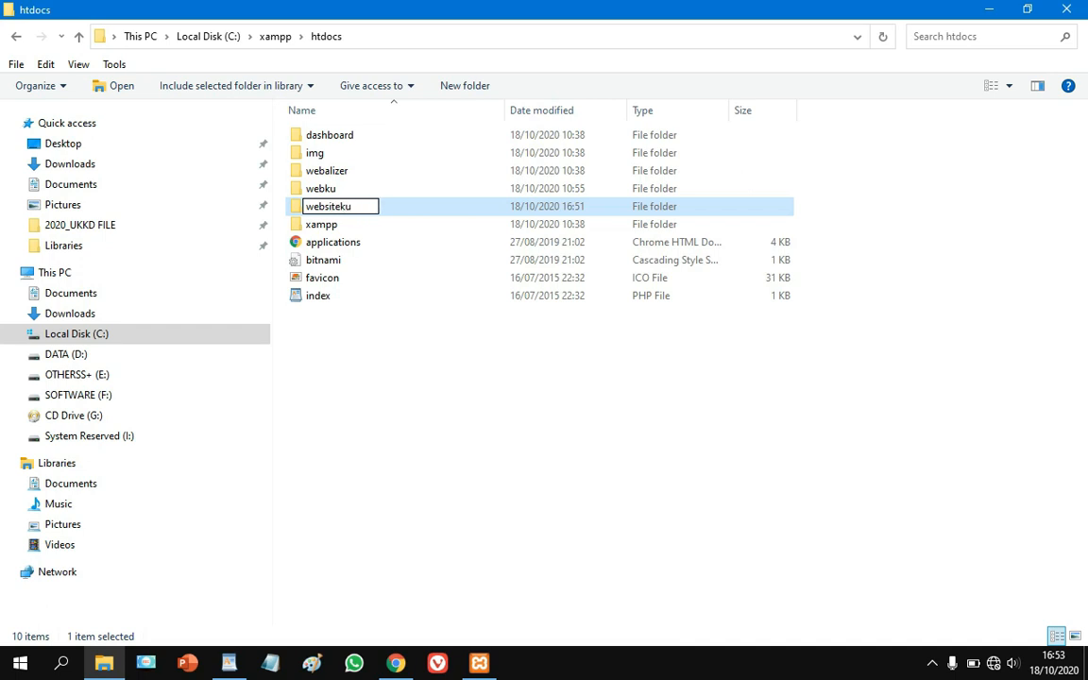
key(Return)
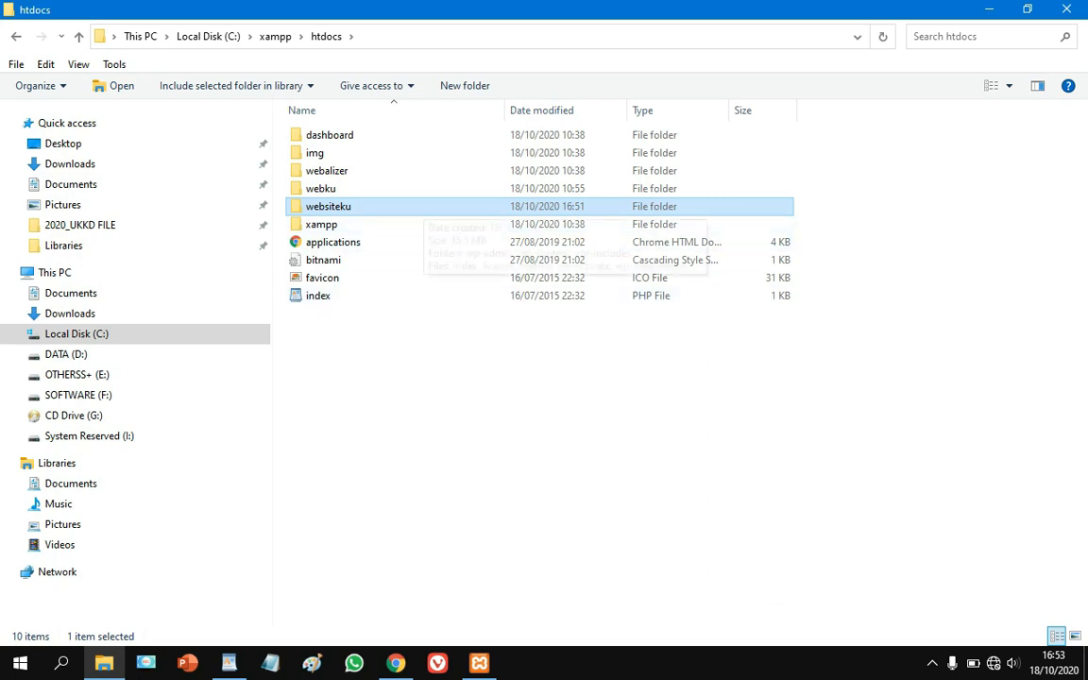
Open the websiteku folder and rename the wp-config-sample file as wp-config.
key(Return)
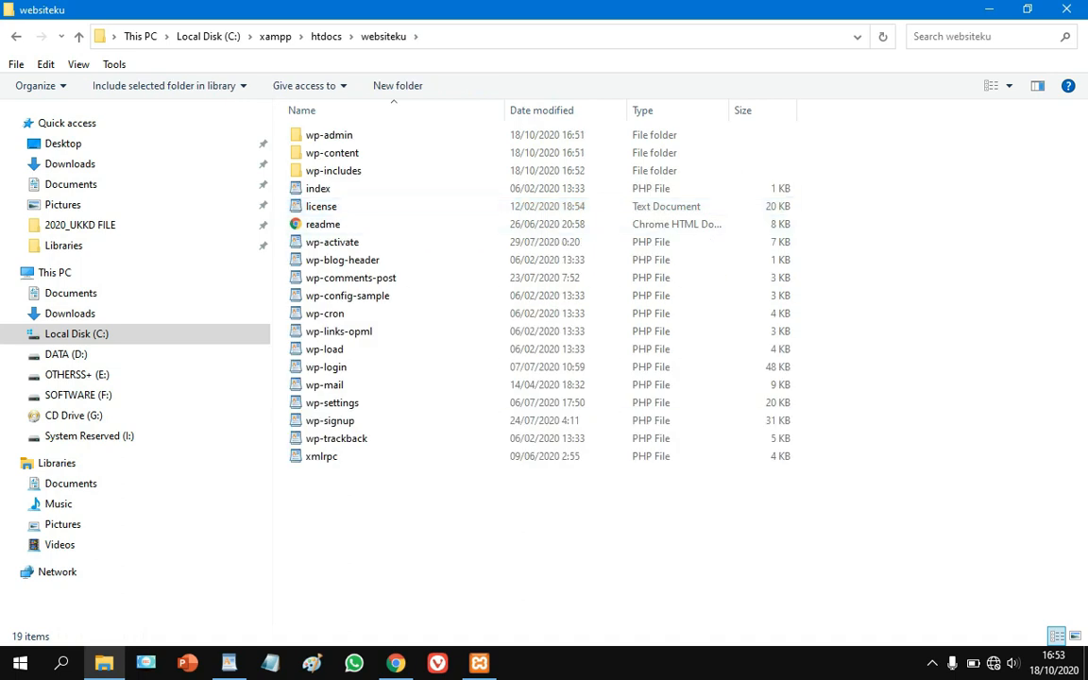
click(348, 295)
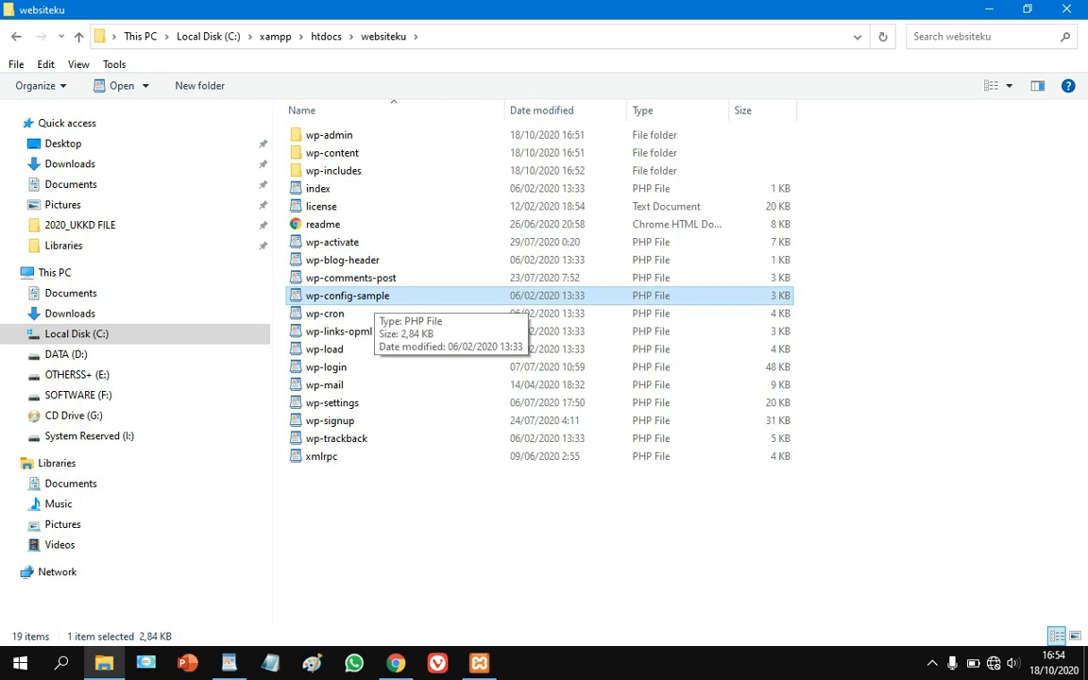
right_click(375, 298)
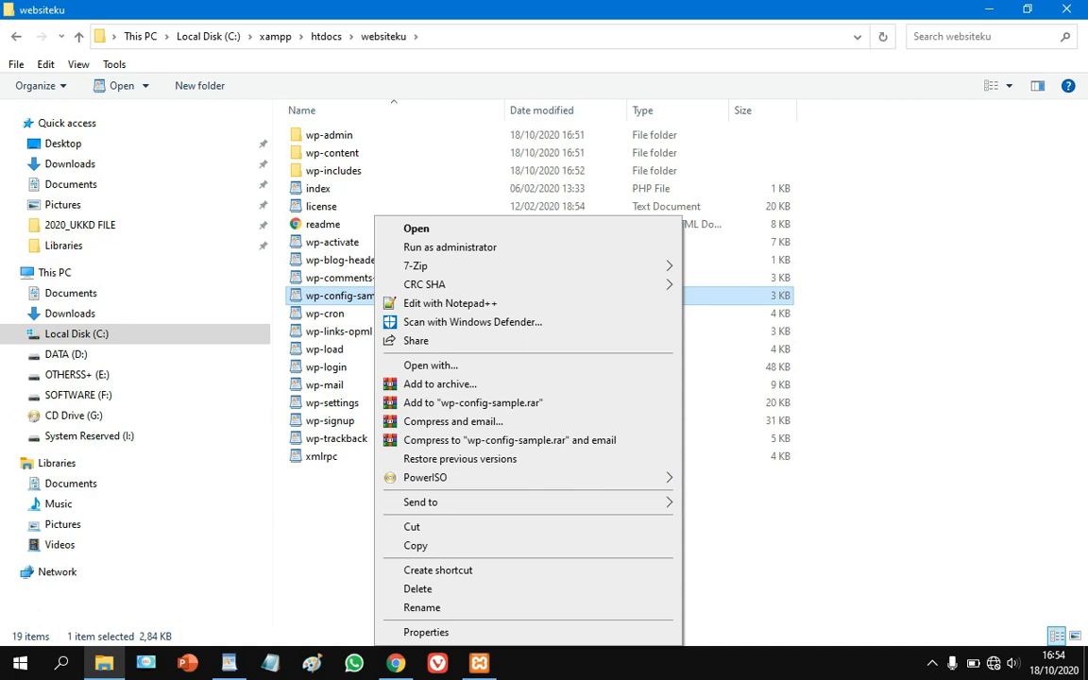
click(423, 607)
click(395, 296)
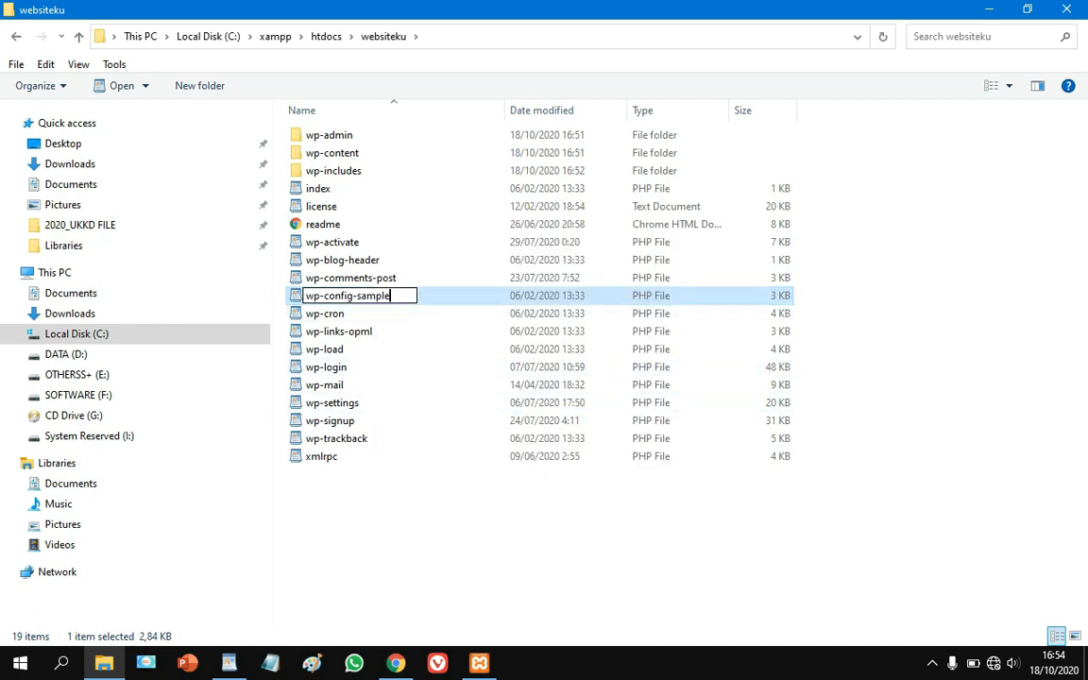
key(BackSpace)
key(BackSpace)
key(BackSpace)
key(BackSpace)
key(BackSpace)
key(BackSpace)
key(BackSpace)
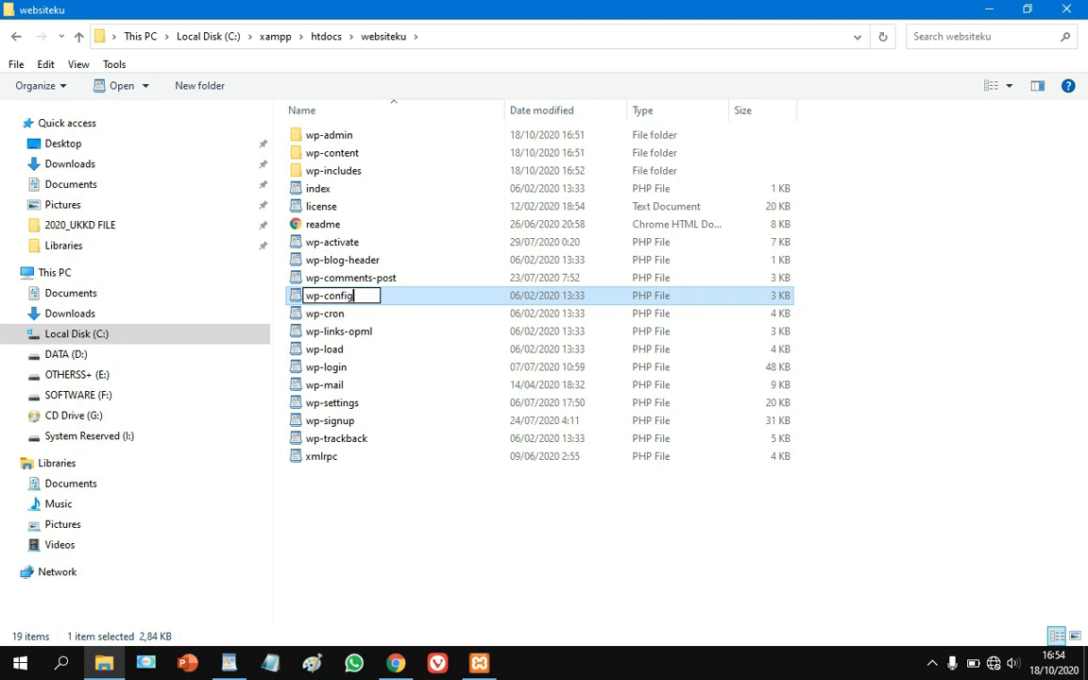
key(Return)
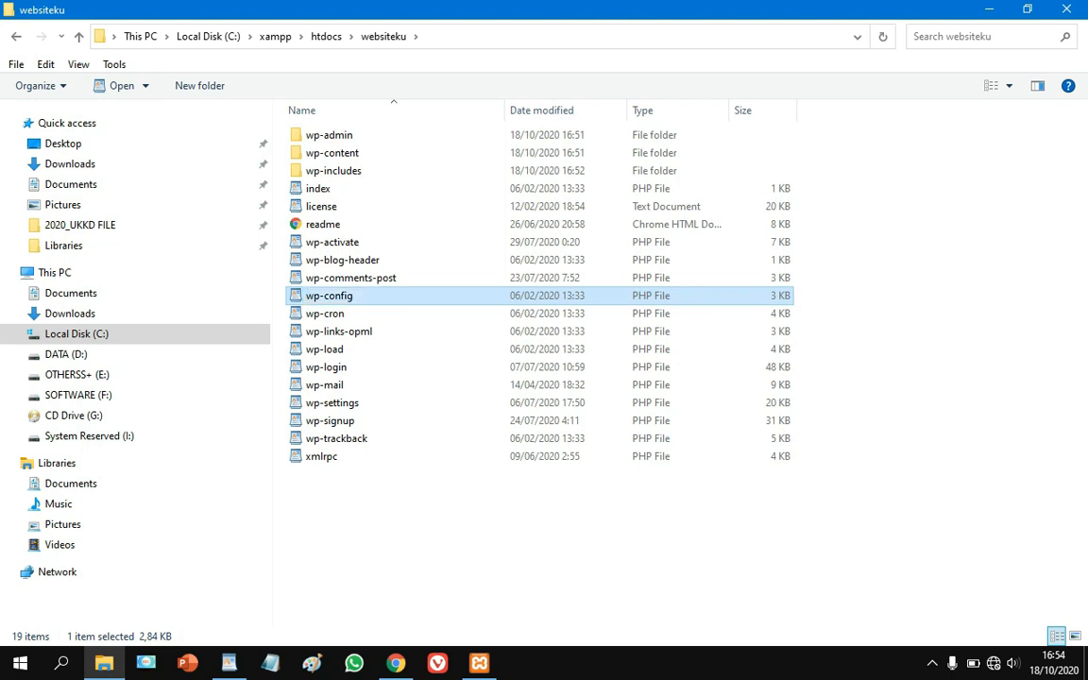
Open wp-config with WordPad as the default app for .php files and enlarge its window downwards.
right_click(392, 296)
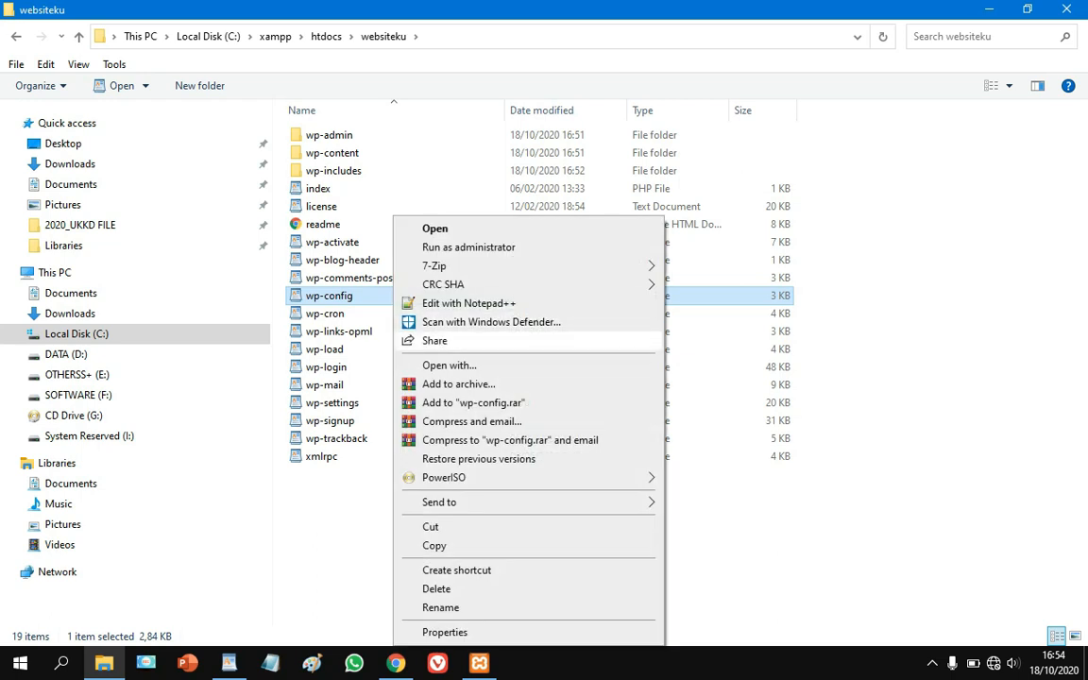
click(439, 366)
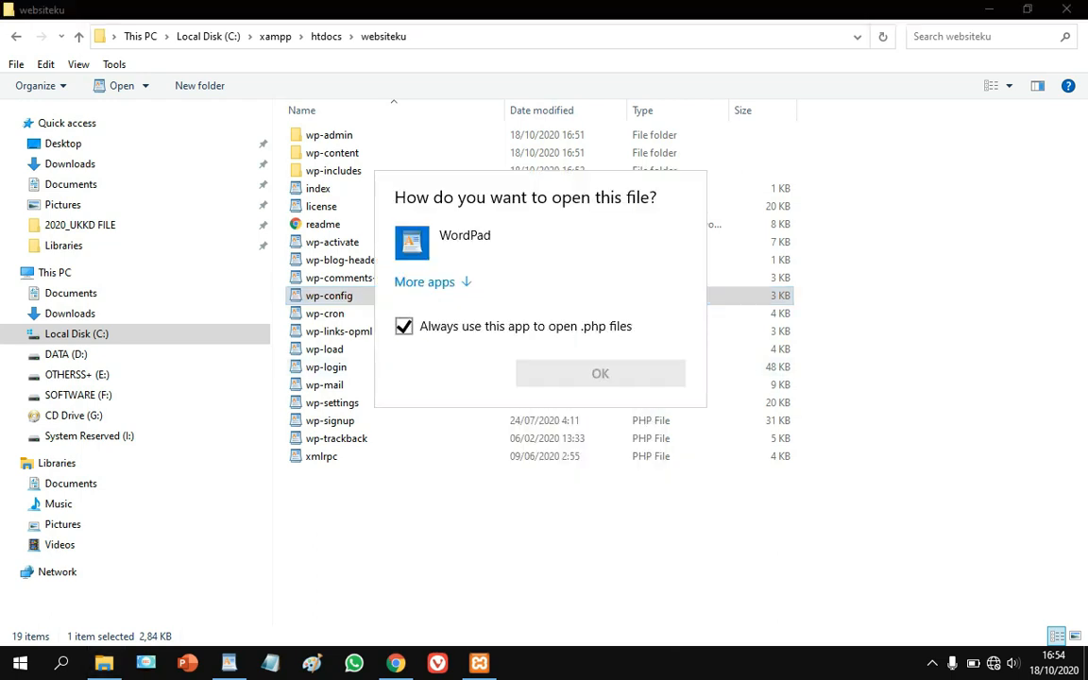
click(425, 282)
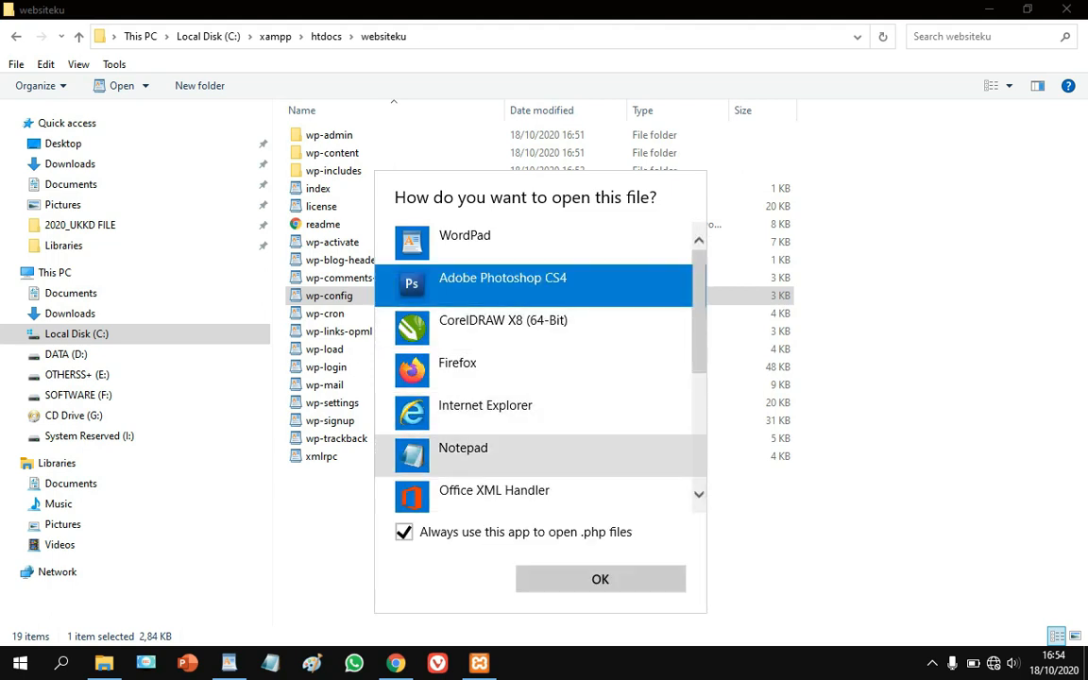
click(510, 243)
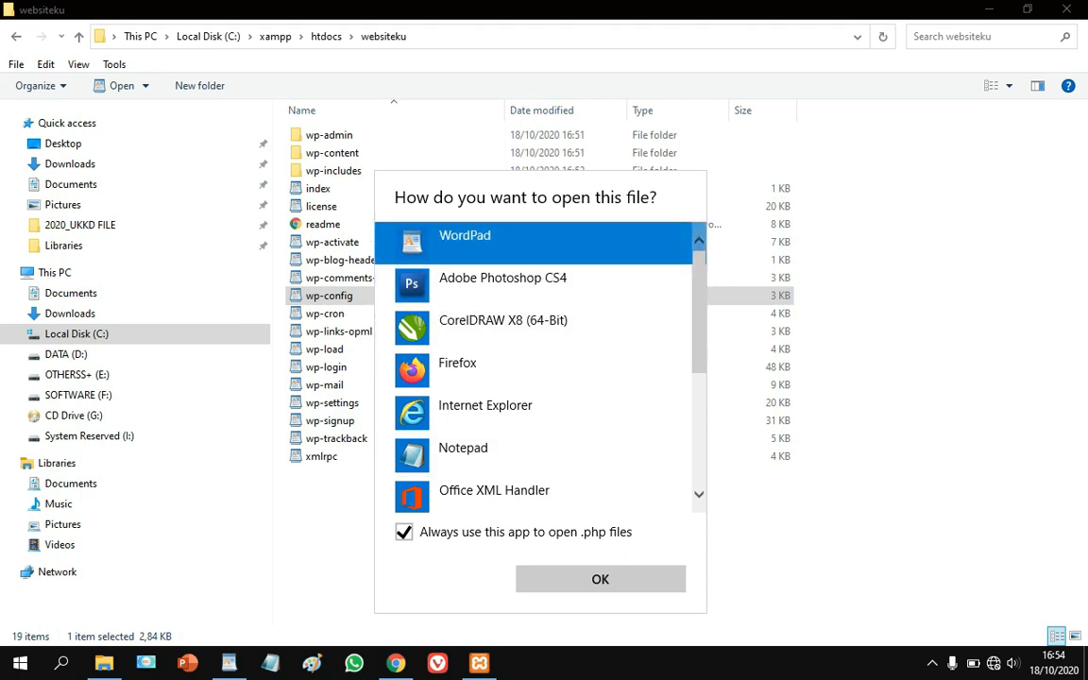
click(601, 579)
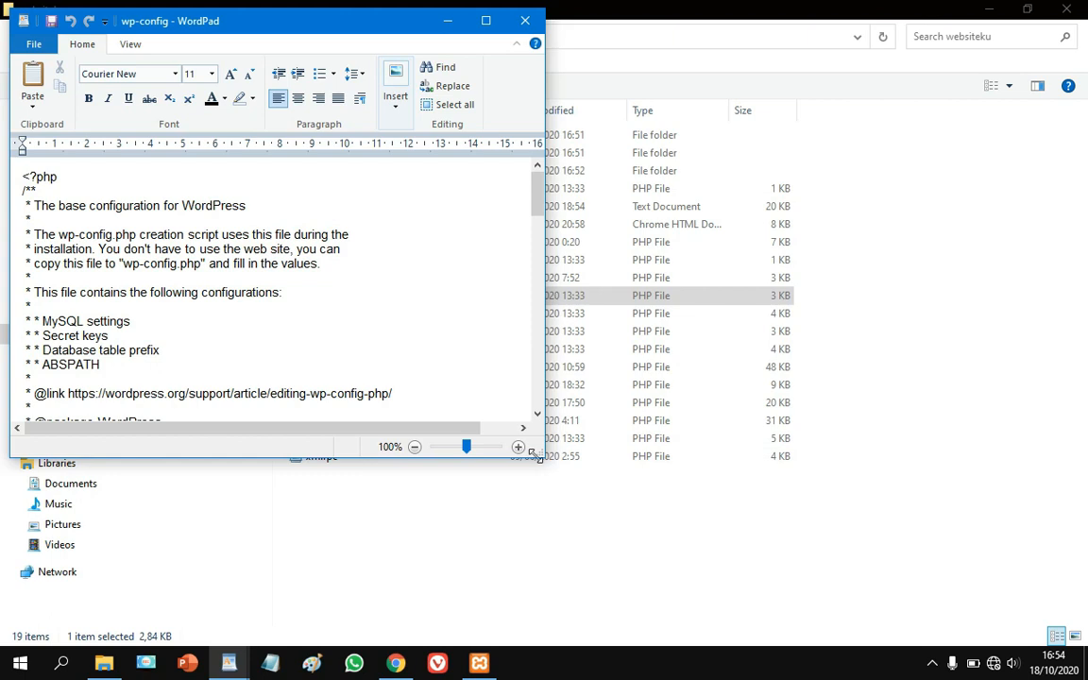
drag(546, 546, 552, 619)
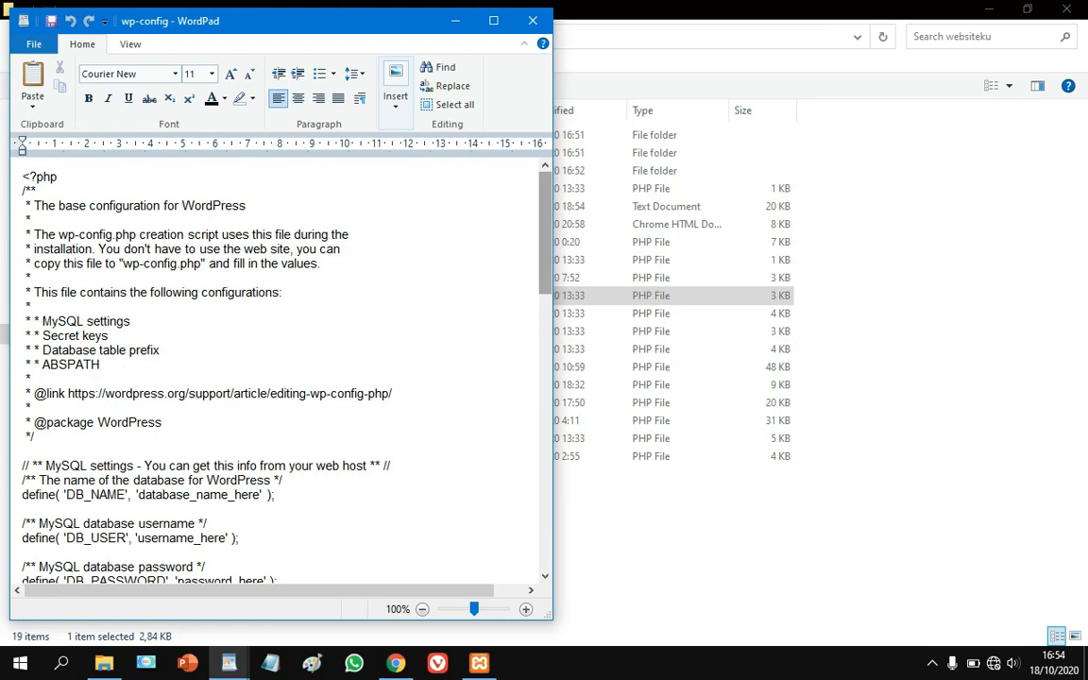
Replace the DB_NAME placeholder in the MySQL settings with websiteku, checking the database name in phpMyAdmin.
scroll(258, 369, down, 5)
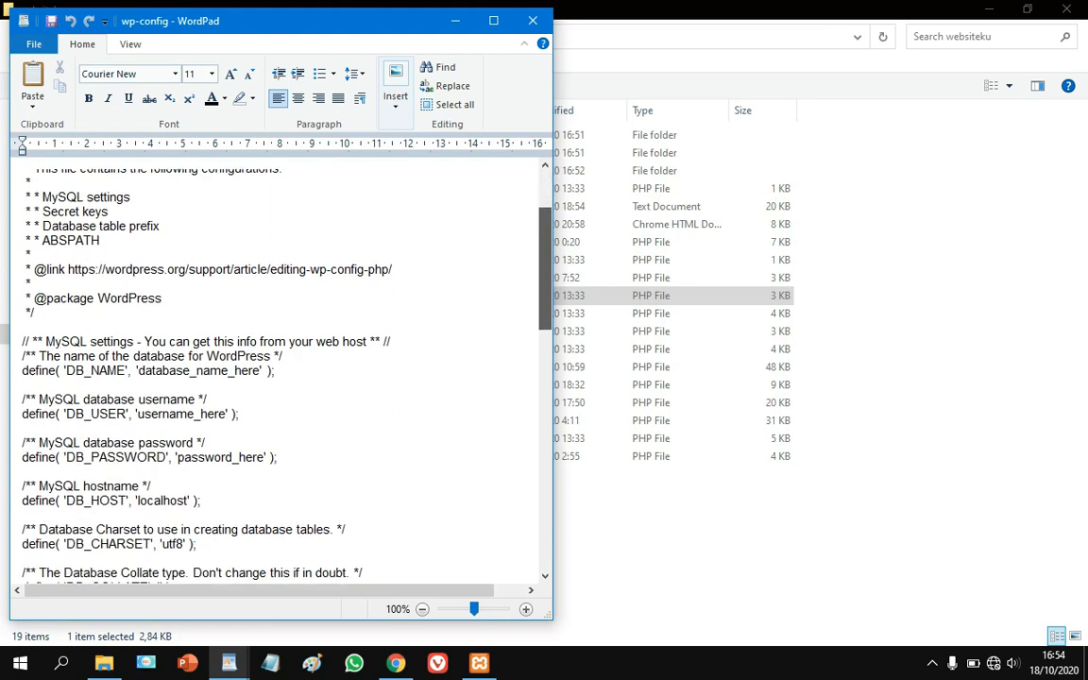
scroll(258, 368, down, 1)
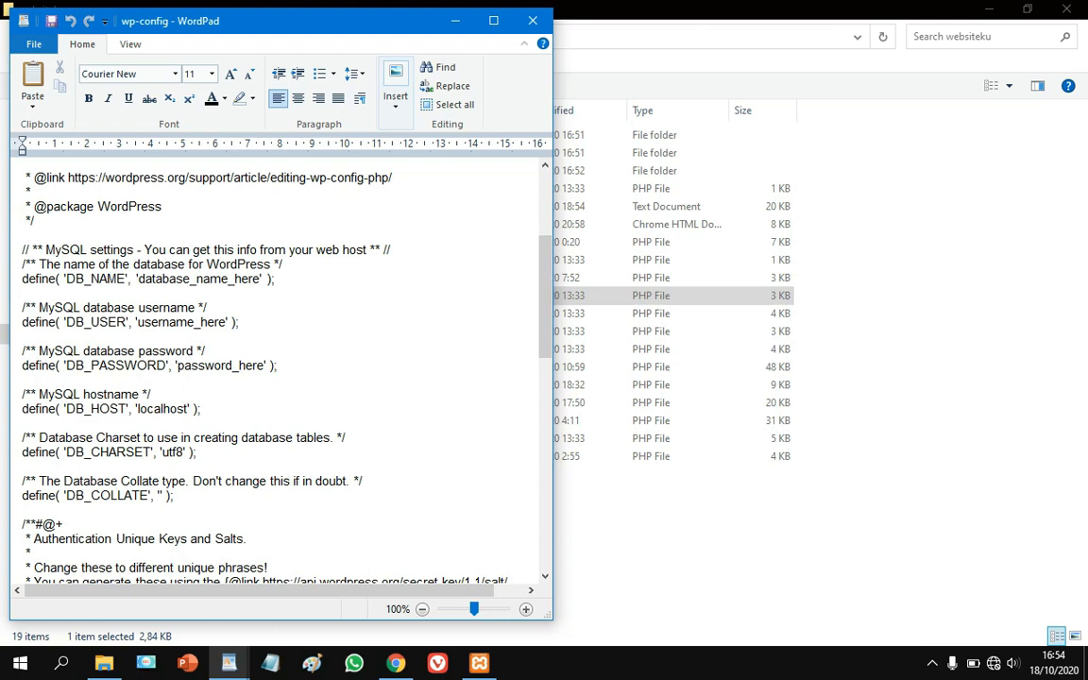
drag(138, 279, 260, 279)
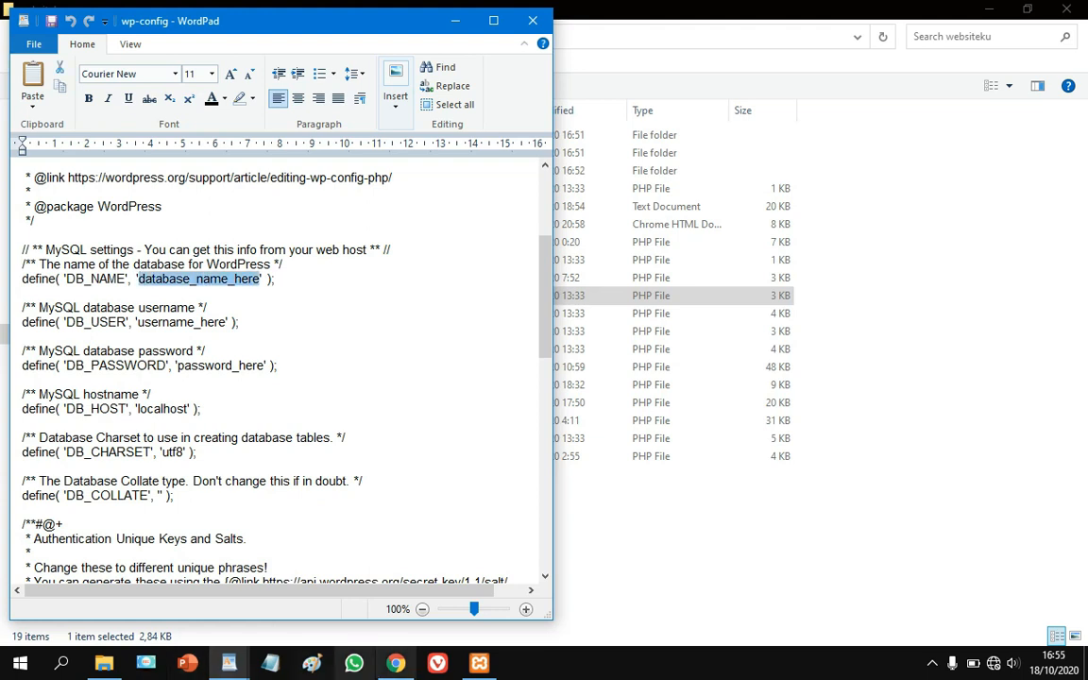
key(alt+Tab)
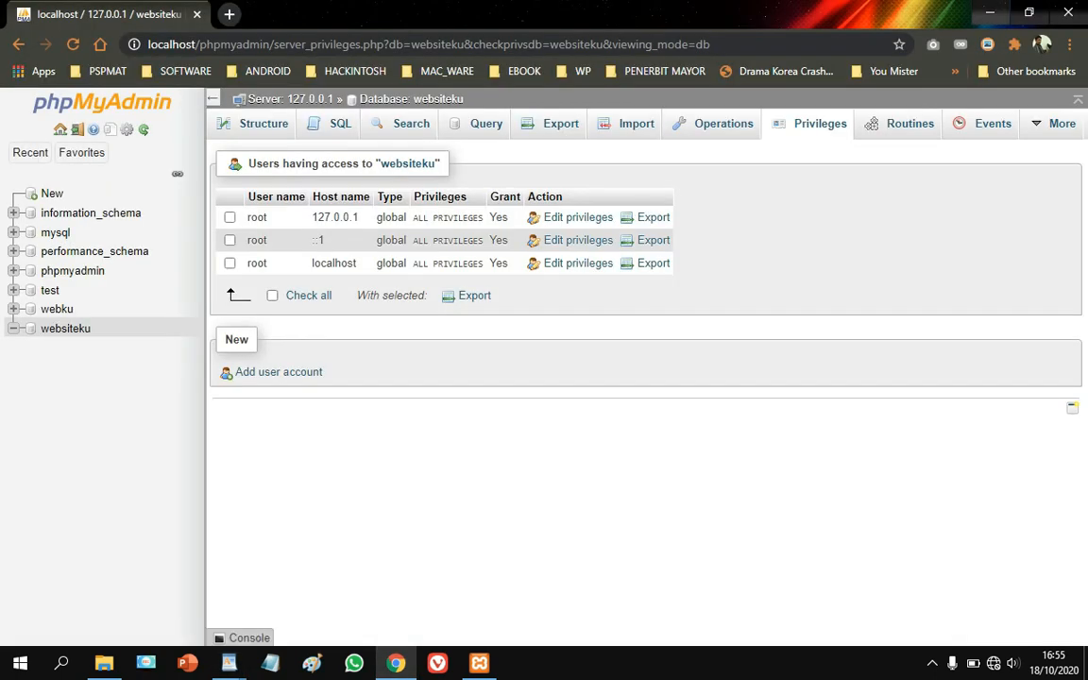
key(alt+Tab)
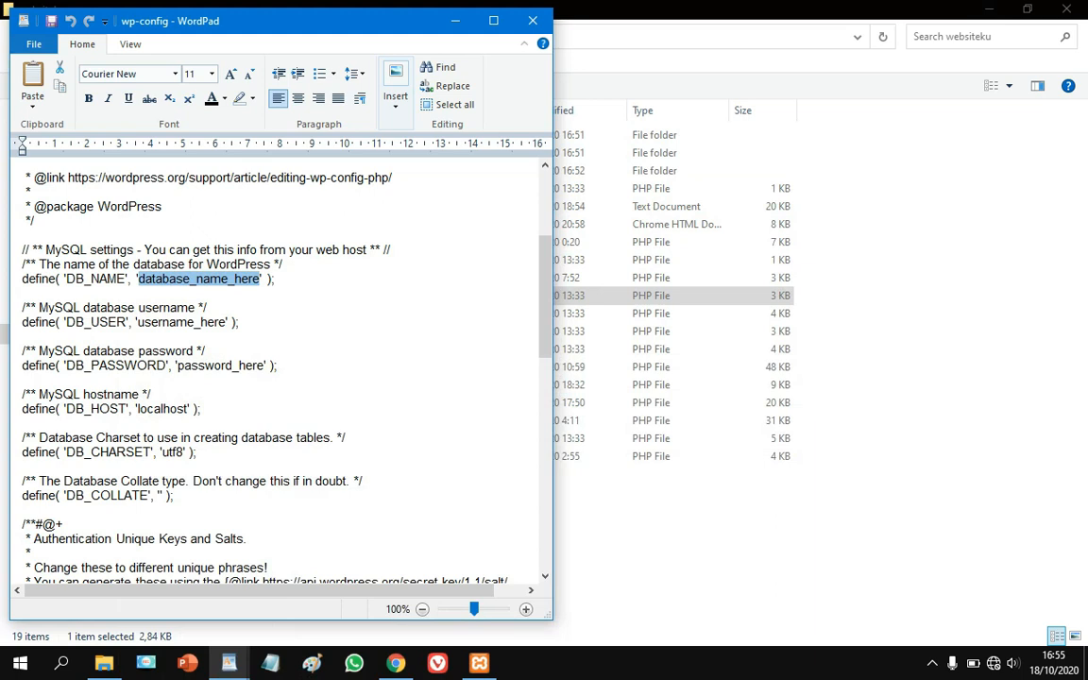
text(websiteku)
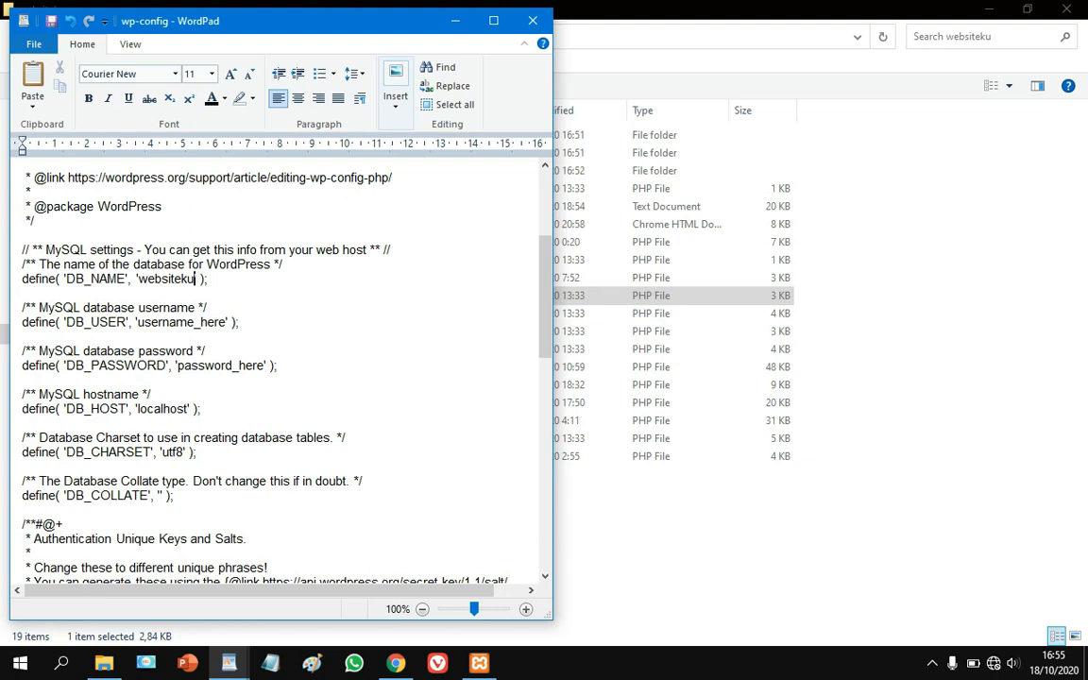
Check the database user in phpMyAdmin and replace the DB_USER placeholder in wp-config with root.
click(138, 322)
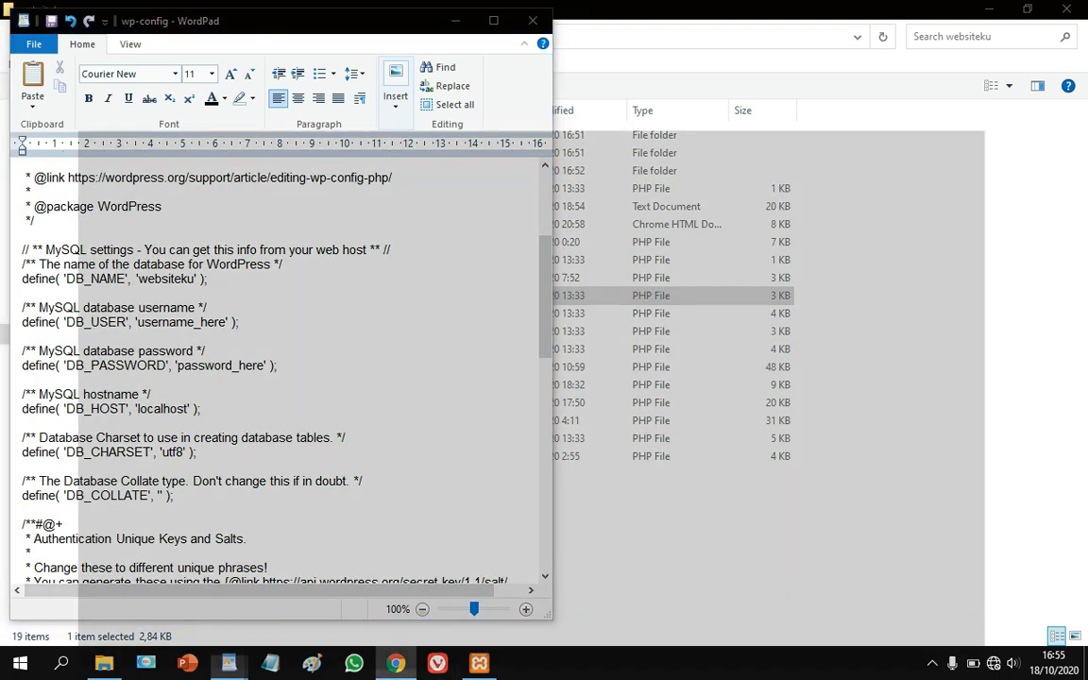
click(395, 664)
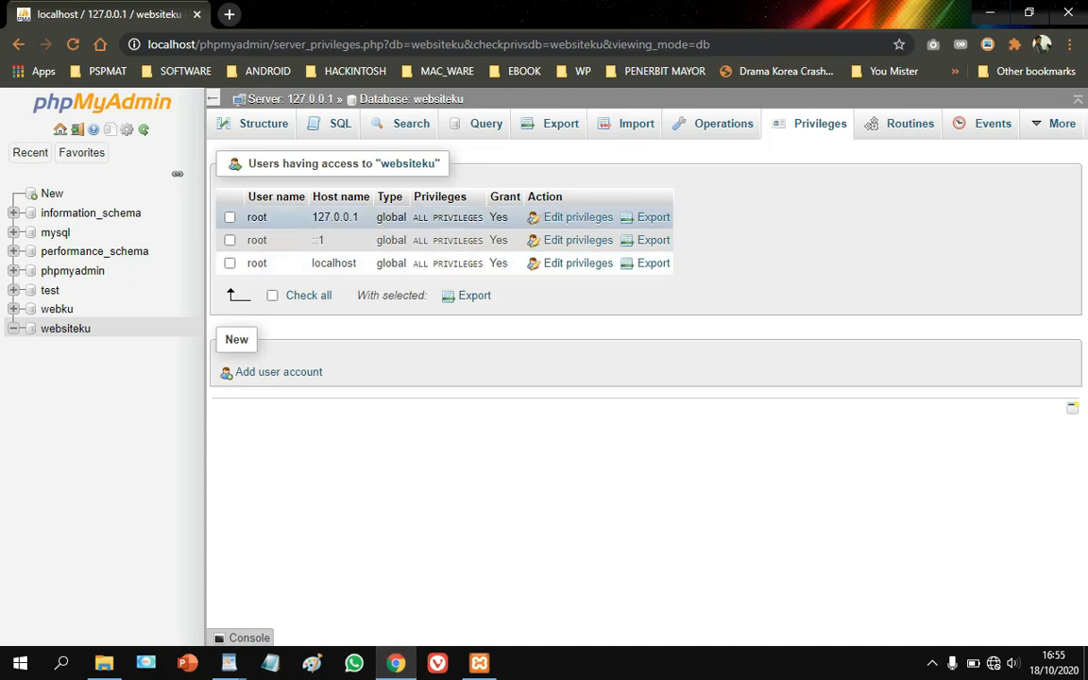
key(alt+Tab)
key(Delete)
key(Delete)
key(Delete)
key(Delete)
key(Delete)
key(Delete)
key(Delete)
key(Delete)
key(Delete)
key(Delete)
key(Delete)
key(Delete)
key(Delete)
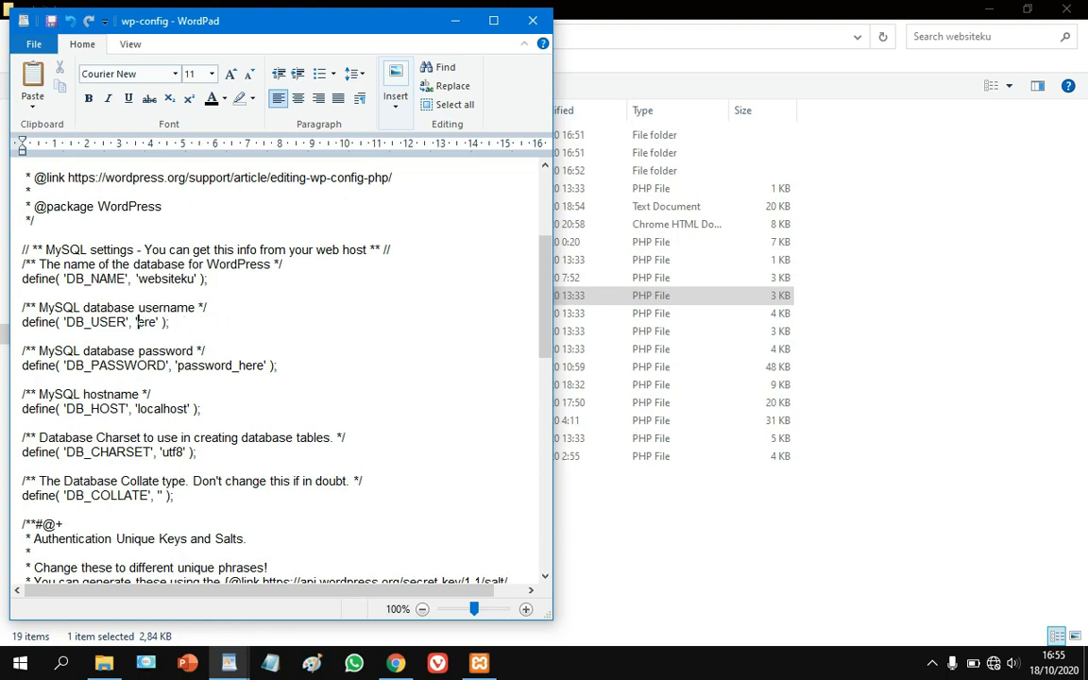
text(roo)
Delete the placeholder text in the DB_PASSWORD setting, leaving only the empty quotes.
key(Down)
key(Down)
key(Down)
key(Right)
key(Right)
key(Right)
key(Right)
key(Right)
key(Delete)
key(Delete)
key(Delete)
key(Delete)
key(Delete)
key(Delete)
key(Delete)
key(Delete)
key(Delete)
key(Delete)
key(Delete)
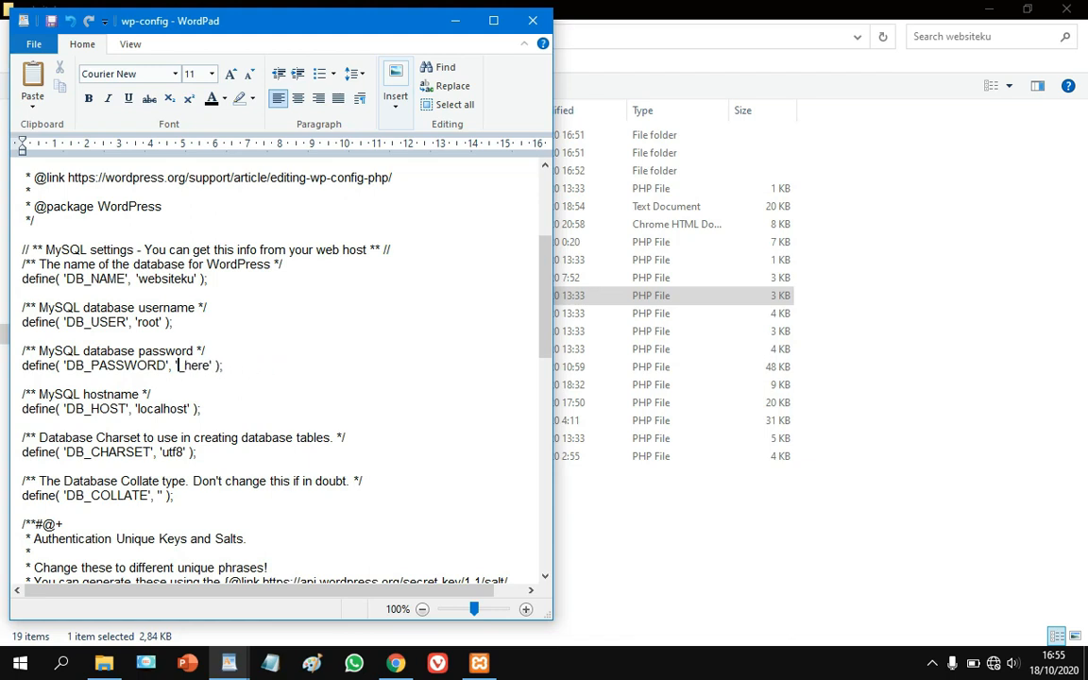
key(Delete)
key(Delete)
Look over the remaining settings, save the wp-config file and close it.
scroll(284, 378, down, 5)
key(ctrl+s)
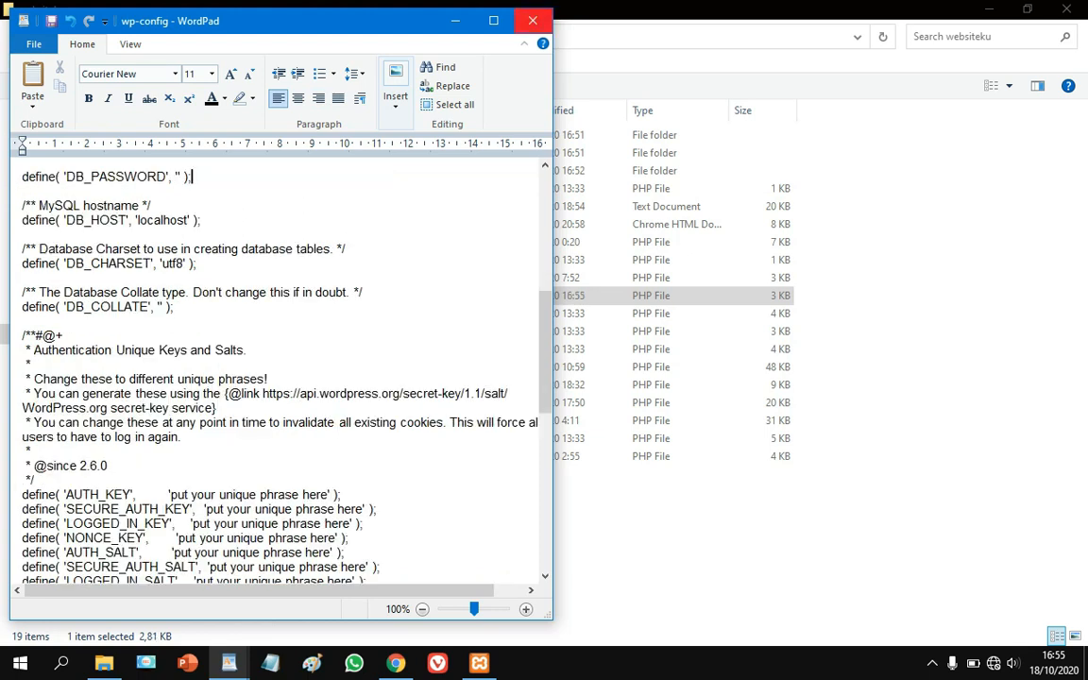
click(533, 20)
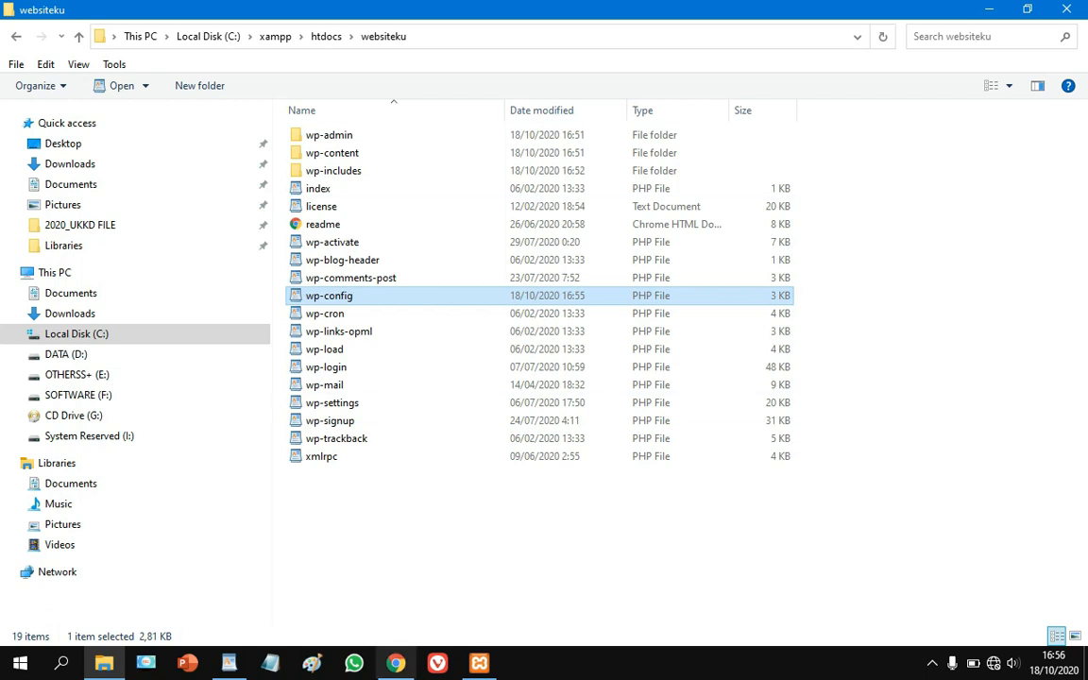
Switch to Chrome and open localhost/websiteku in a new browser tab.
mouse_move(396, 663)
click(369, 591)
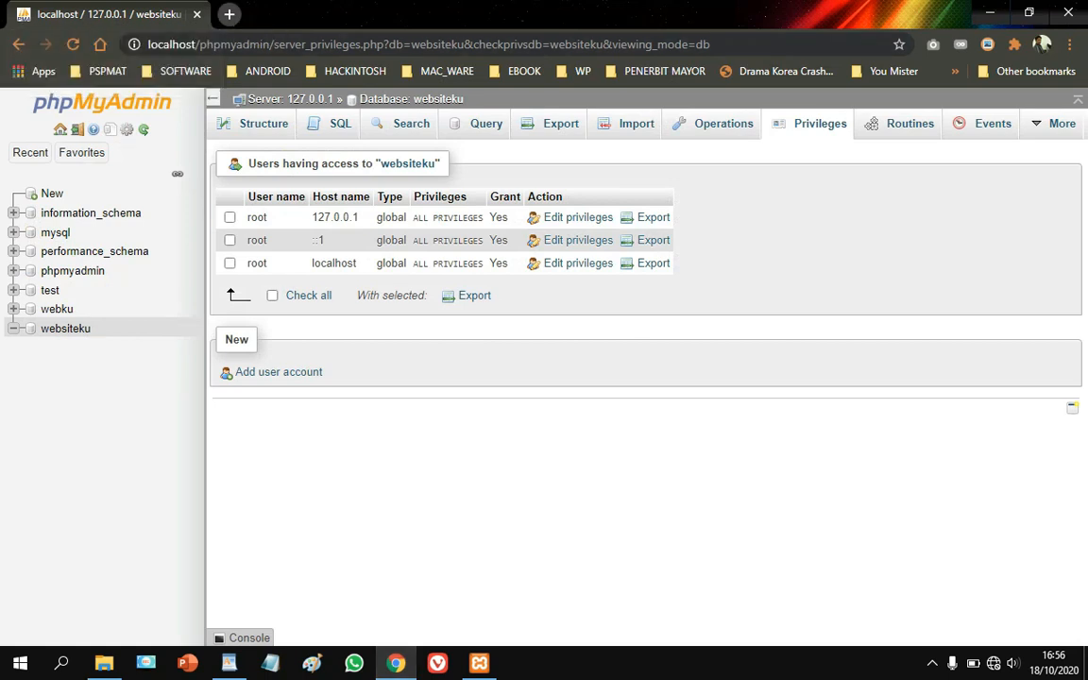
key(ctrl+t)
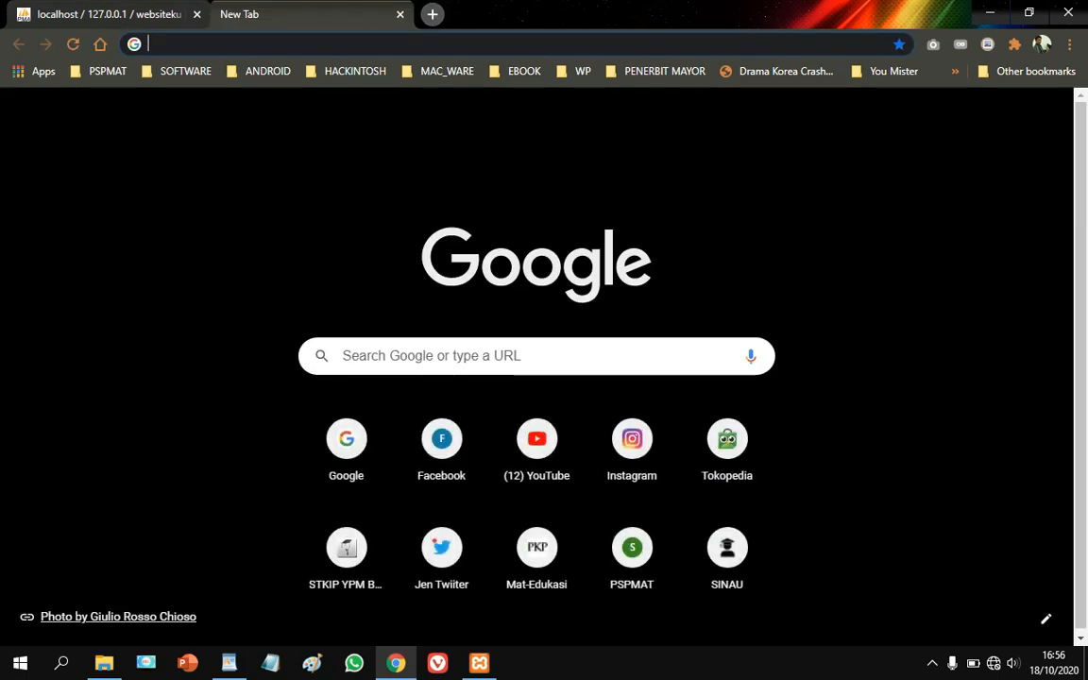
text(lo)
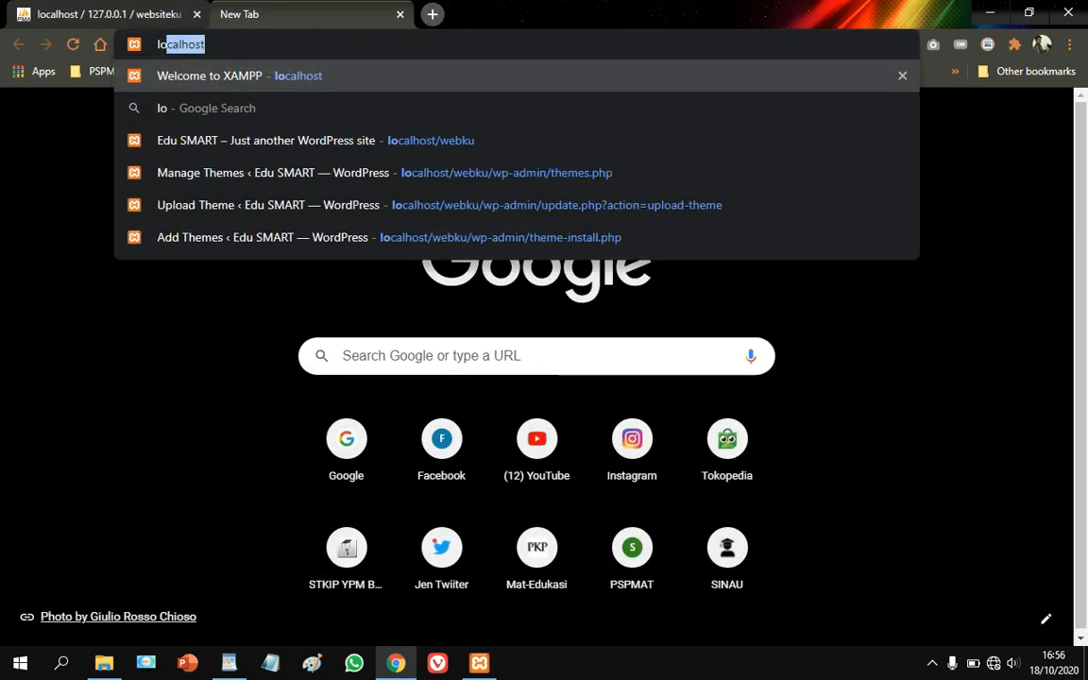
text(calhost/)
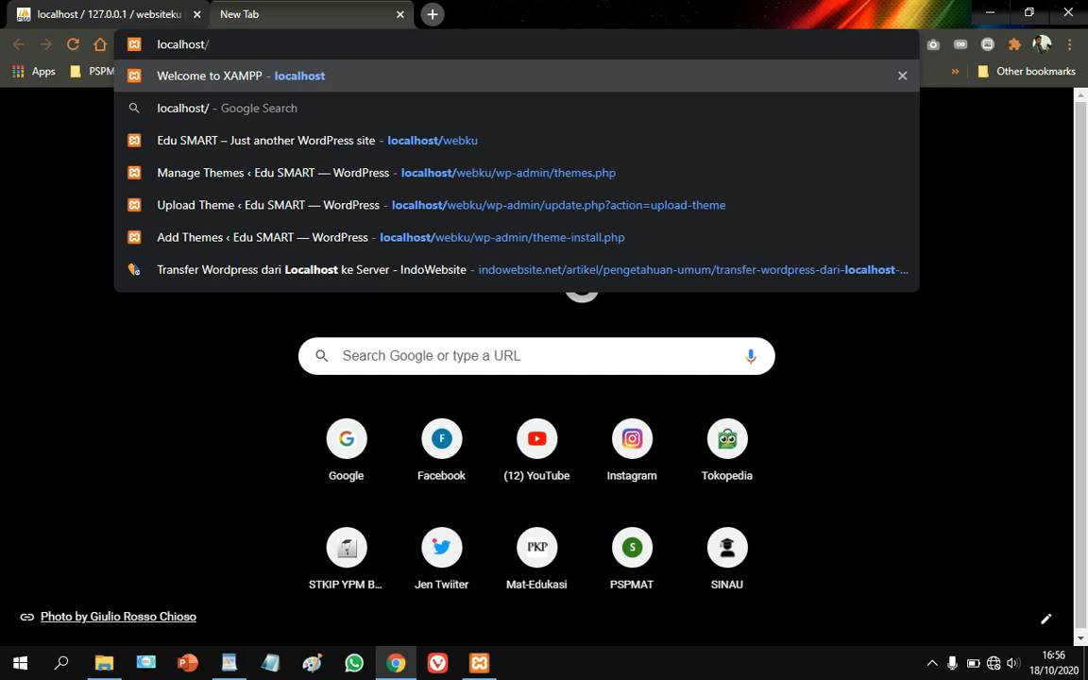
text(we)
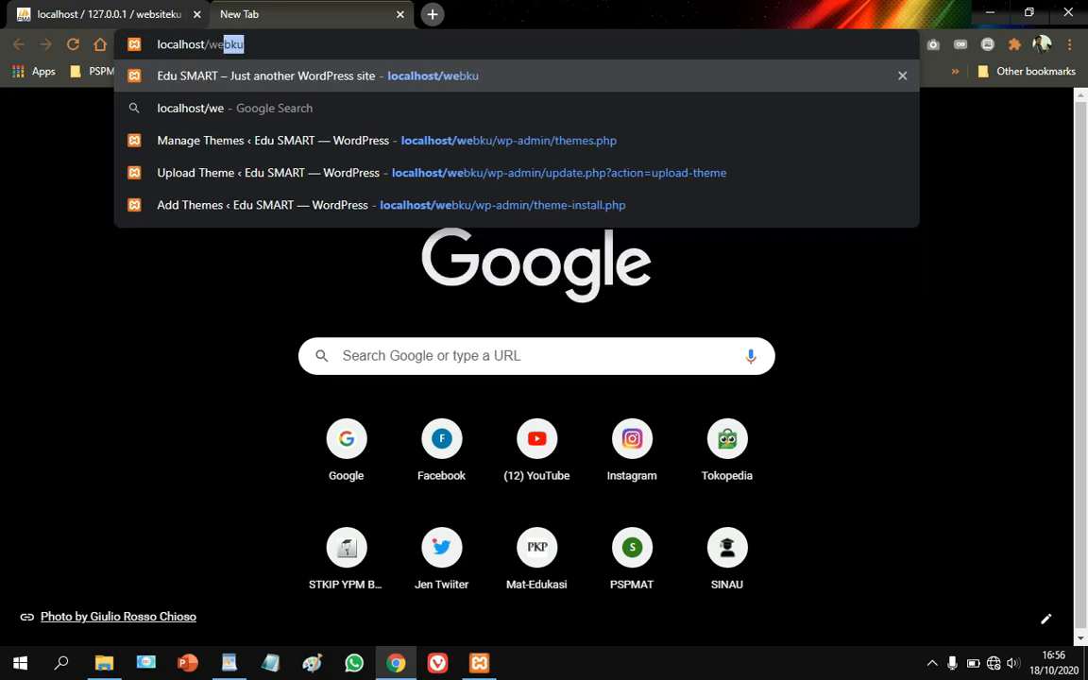
text(bsit)
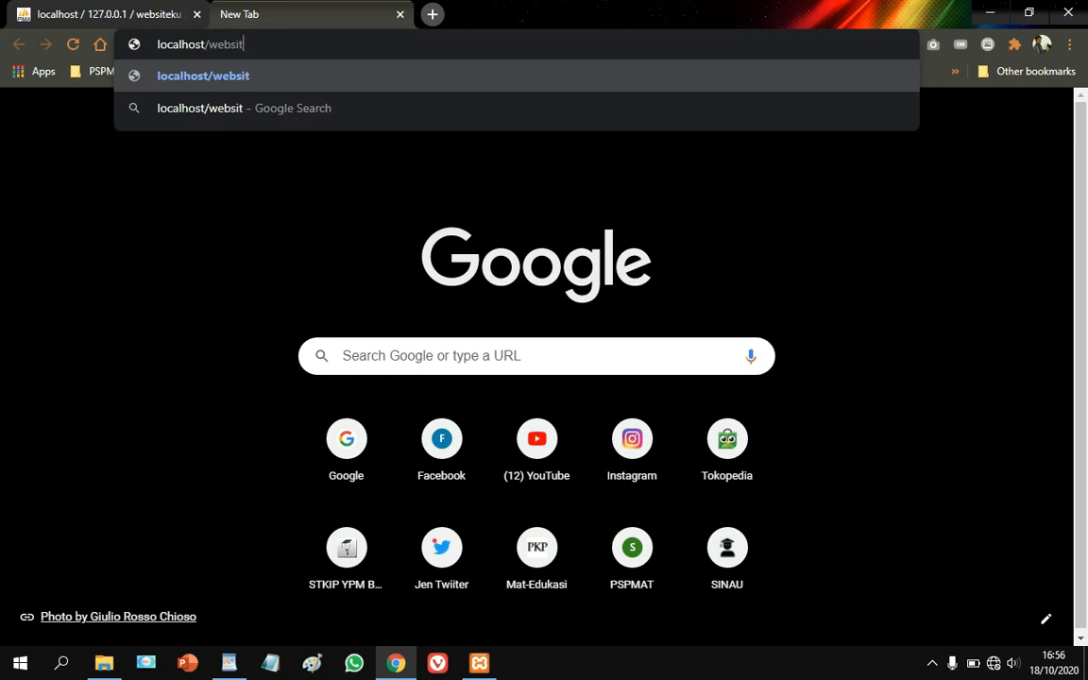
text(eku)
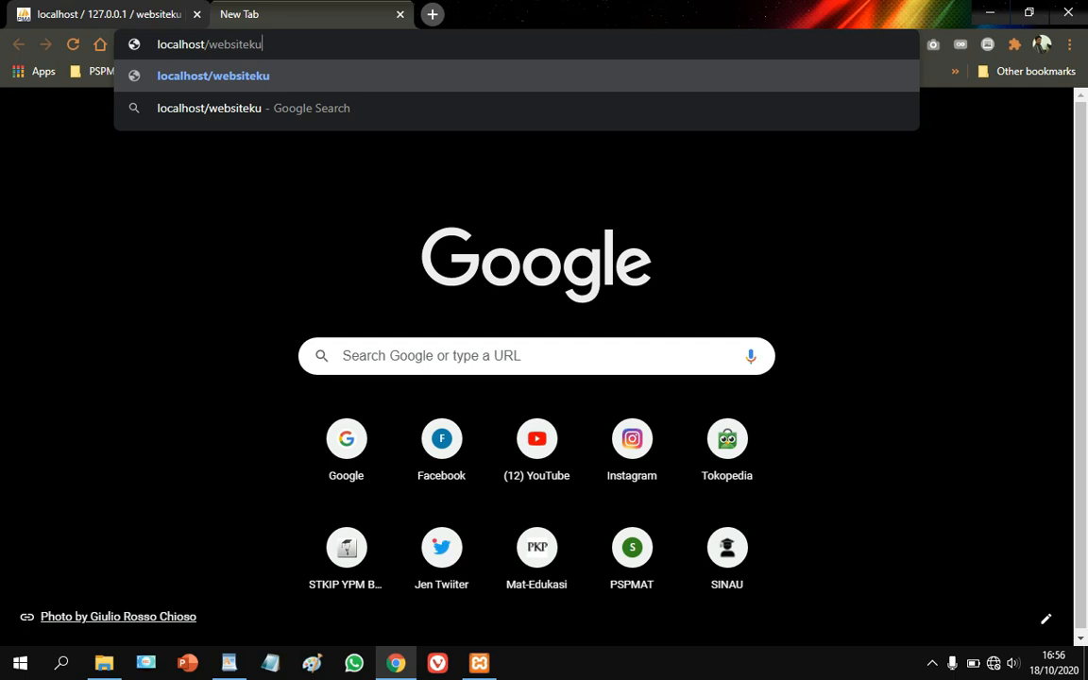
key(Return)
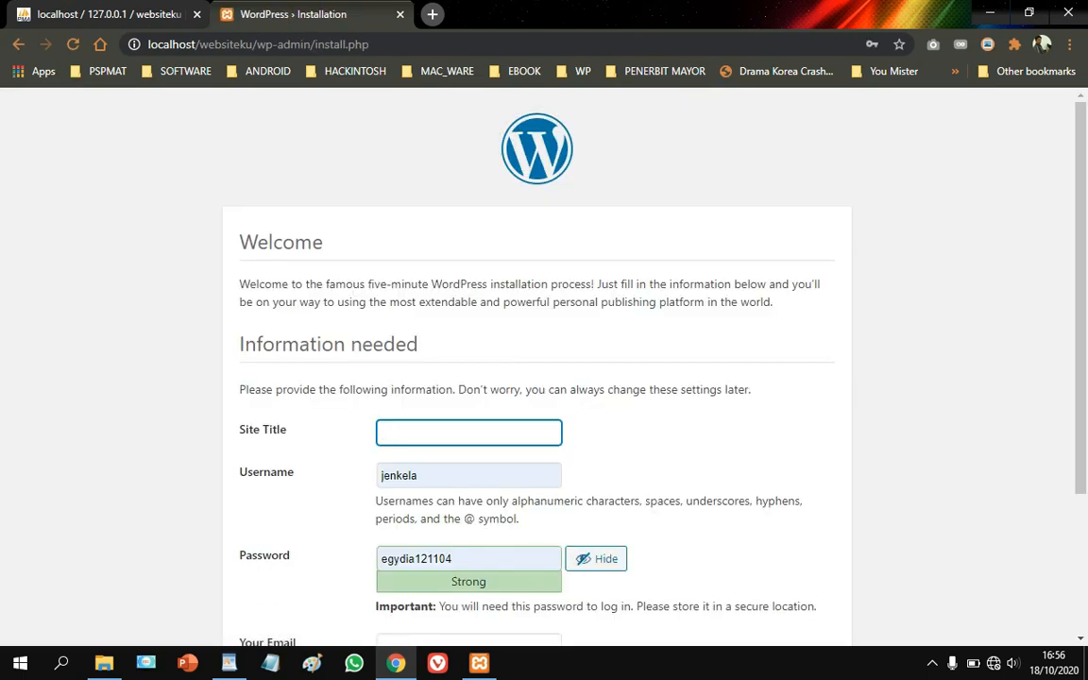
Hide the password on the WordPress installation form and set the site title to Edu SMART.
click(596, 559)
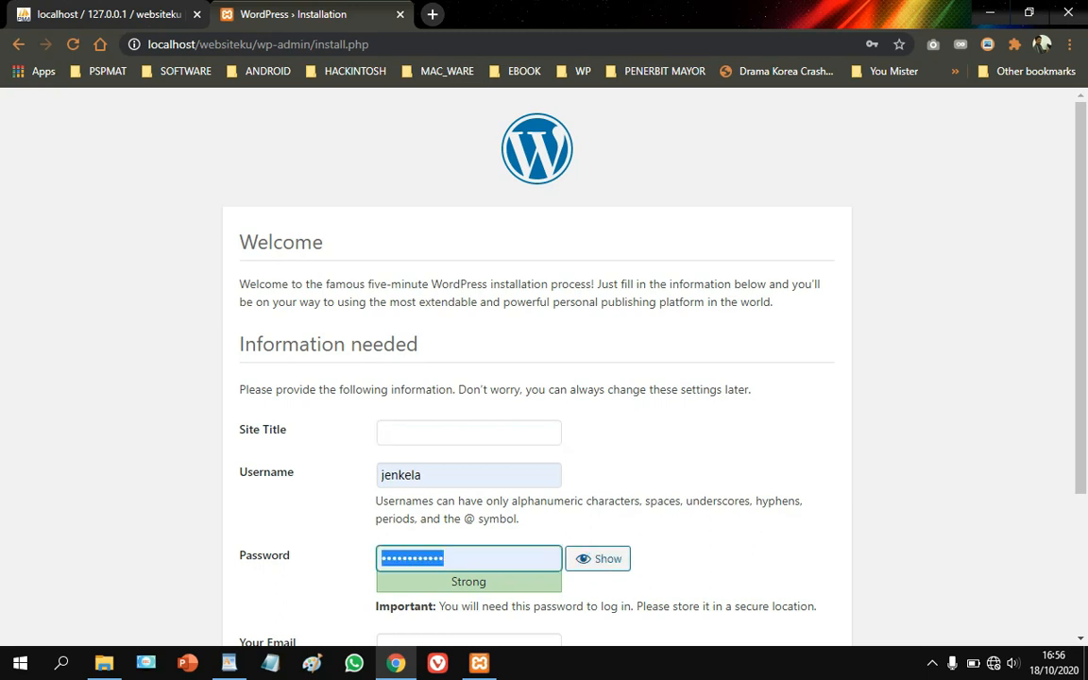
scroll(537, 378, down, 1)
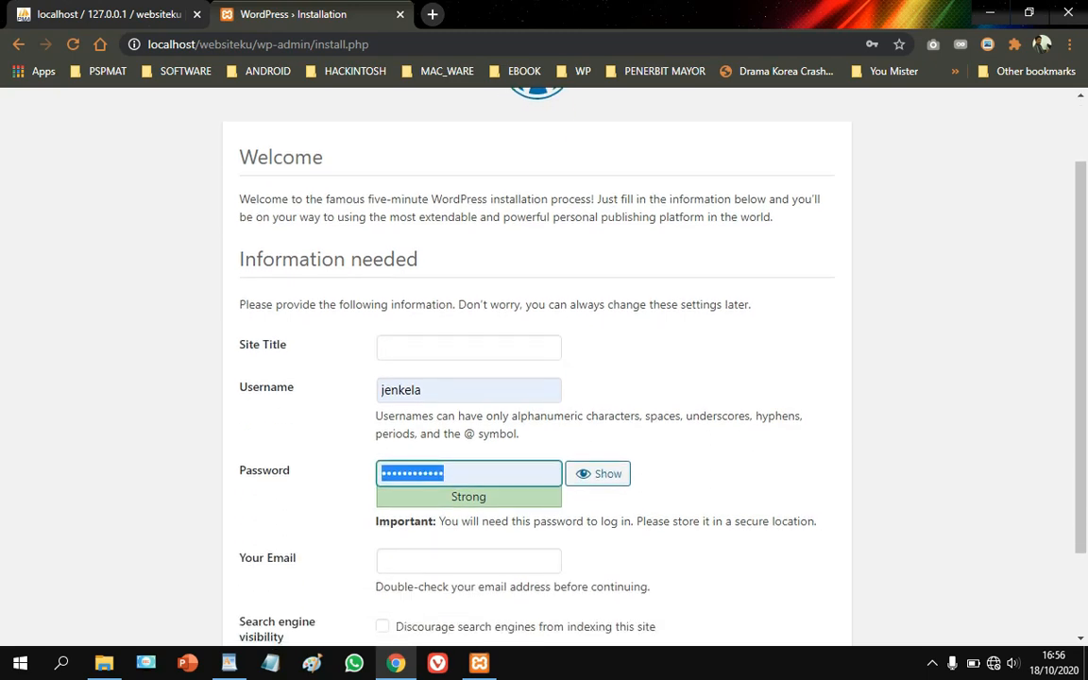
scroll(537, 378, down, 2)
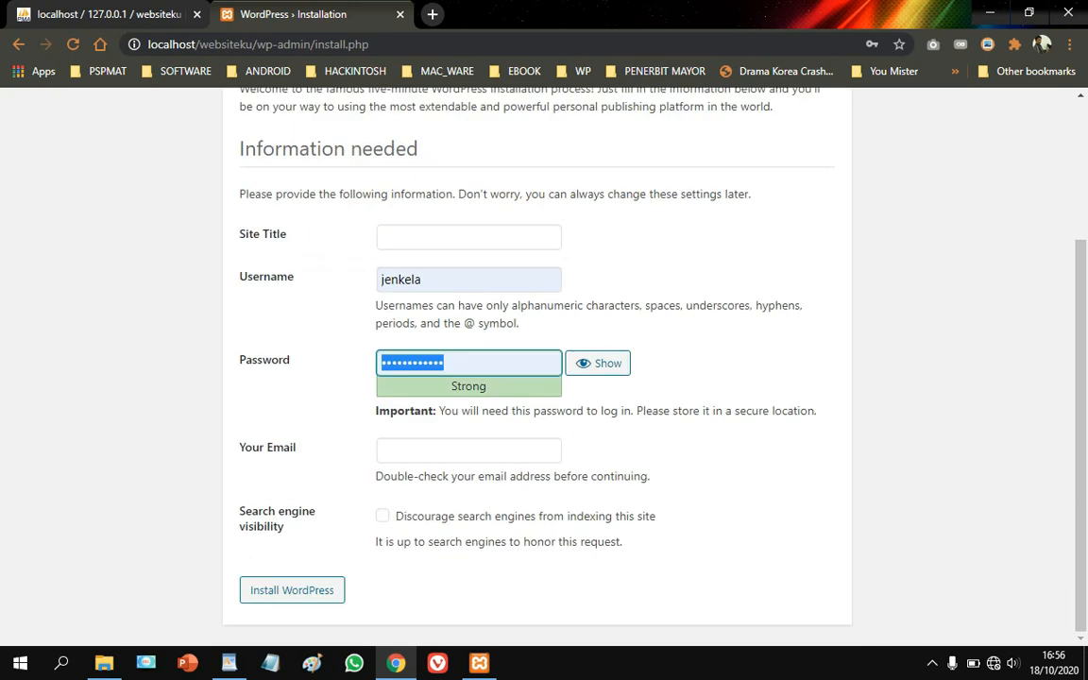
click(462, 237)
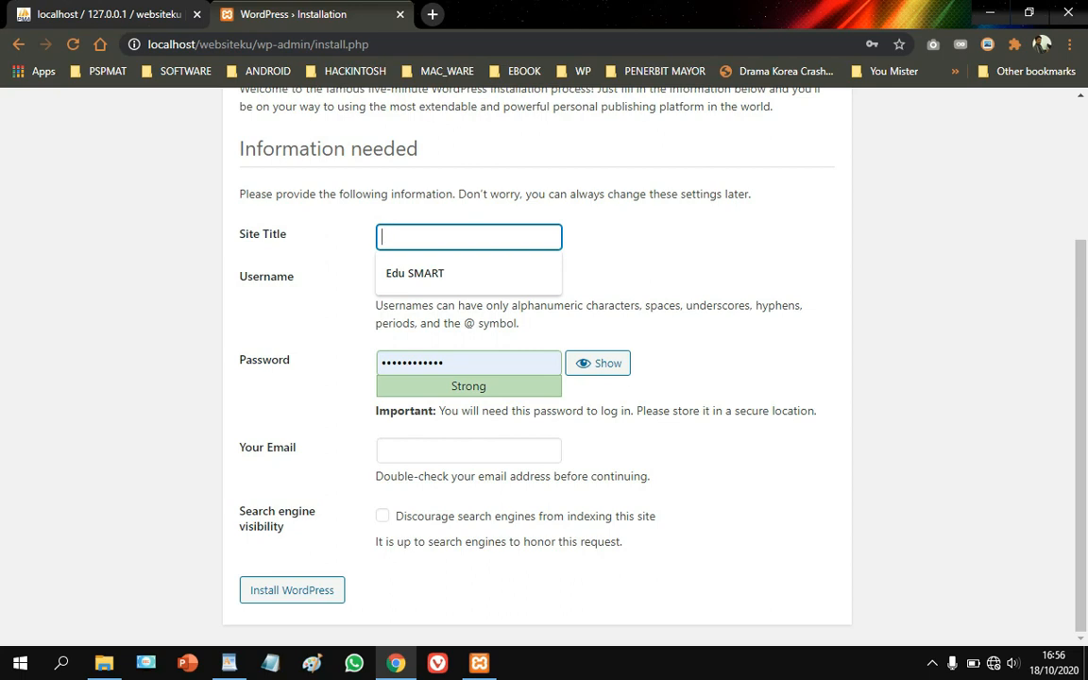
key(Down)
key(Return)
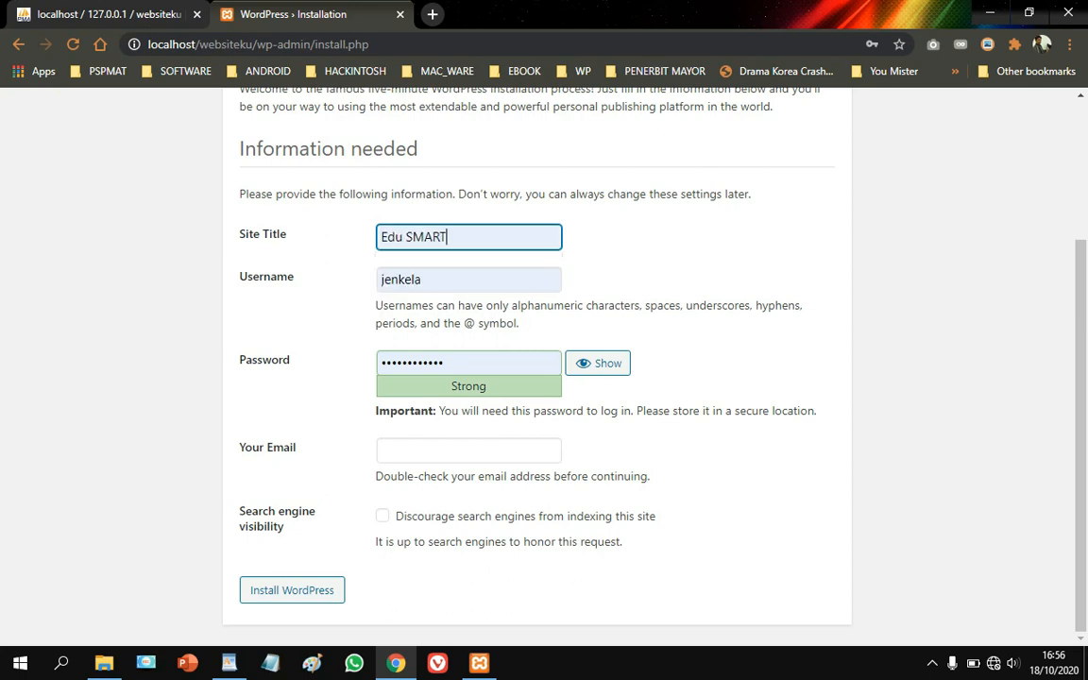
Complete the administrator username on the installation form.
click(469, 279)
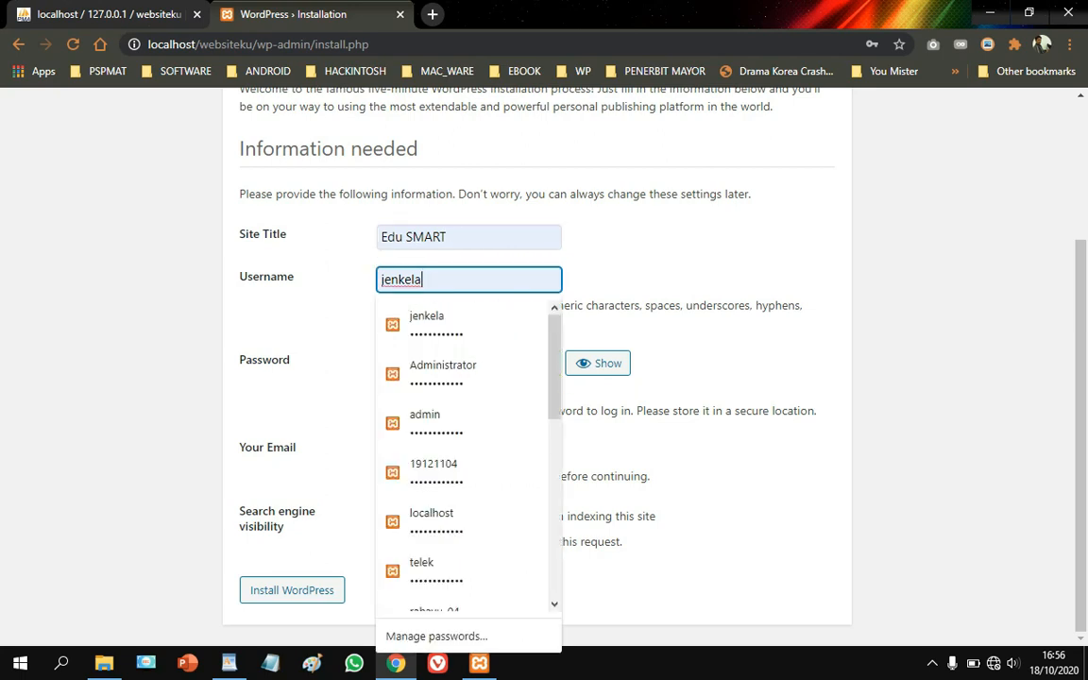
text(na)
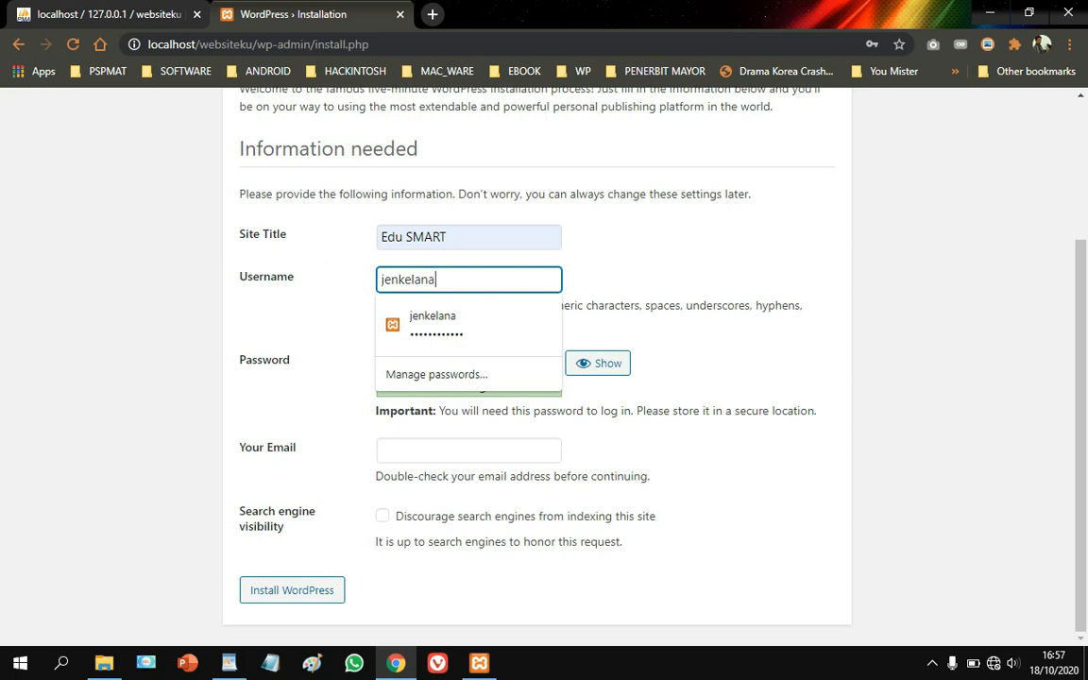
key(Tab)
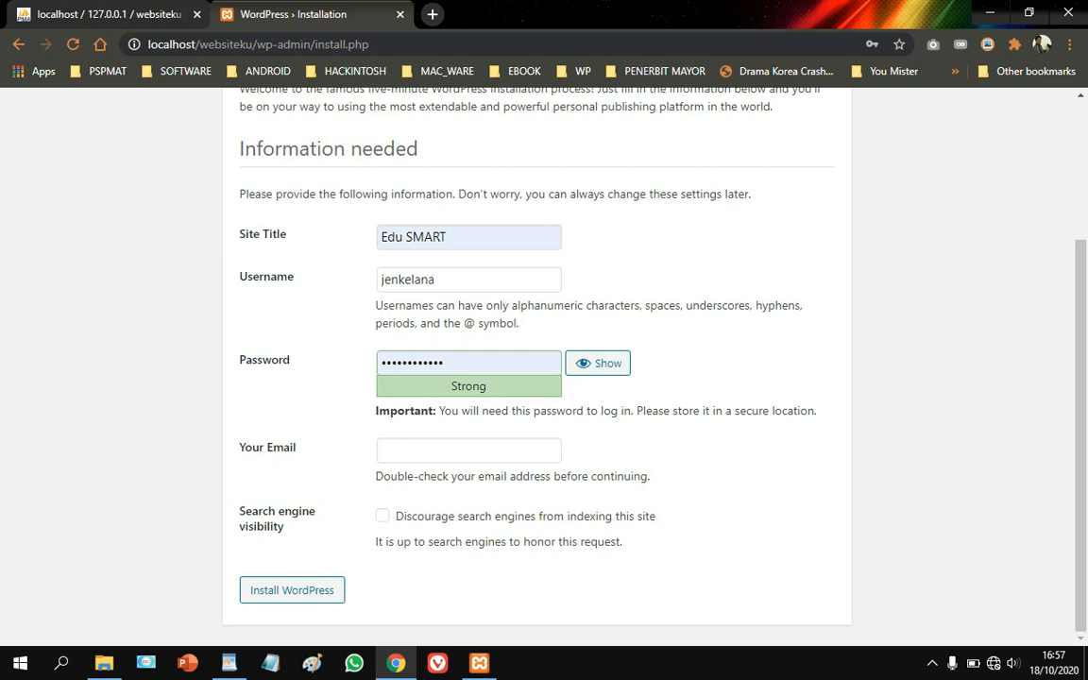
Fill in the administrator's e-mail address from the saved suggestion and install WordPress.
click(452, 451)
key(Down)
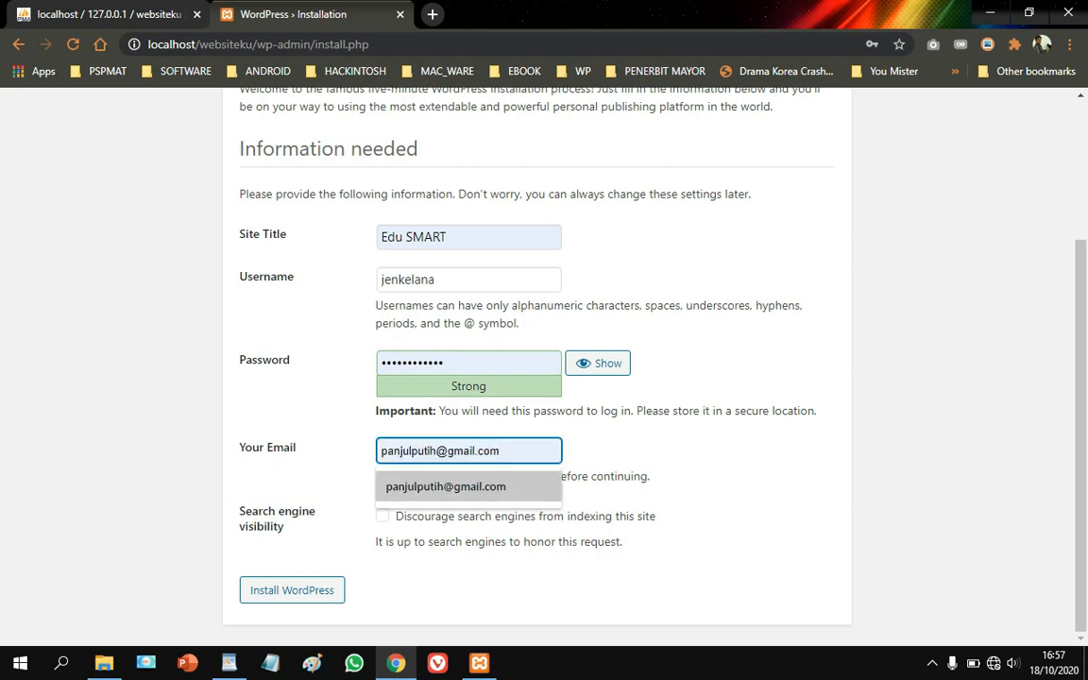
key(Return)
click(567, 585)
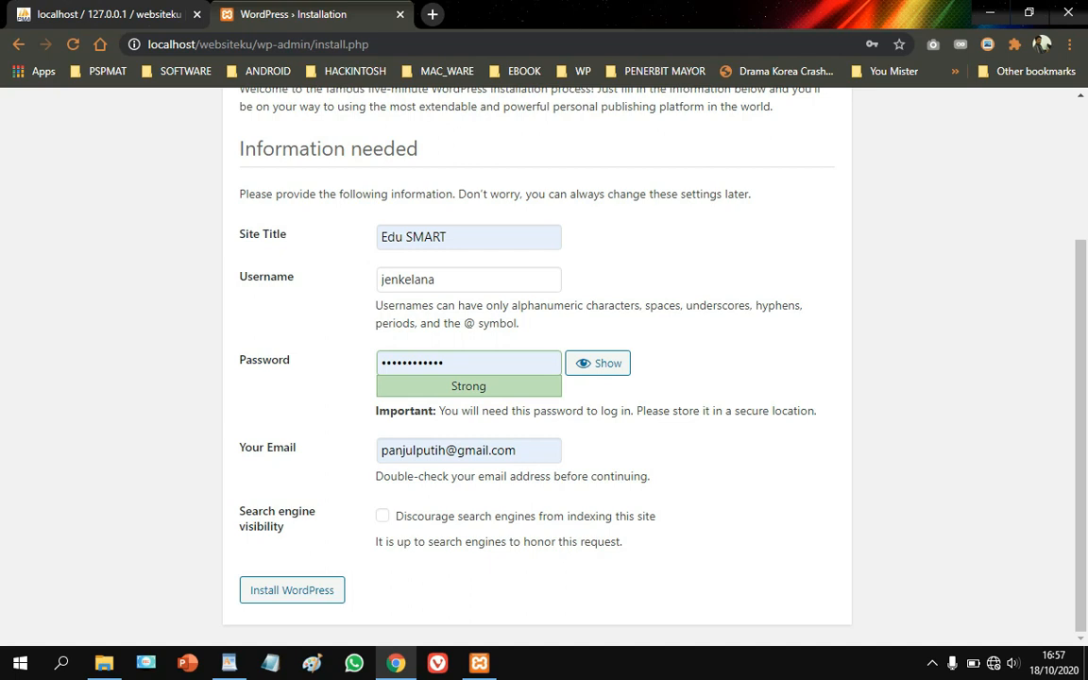
click(292, 590)
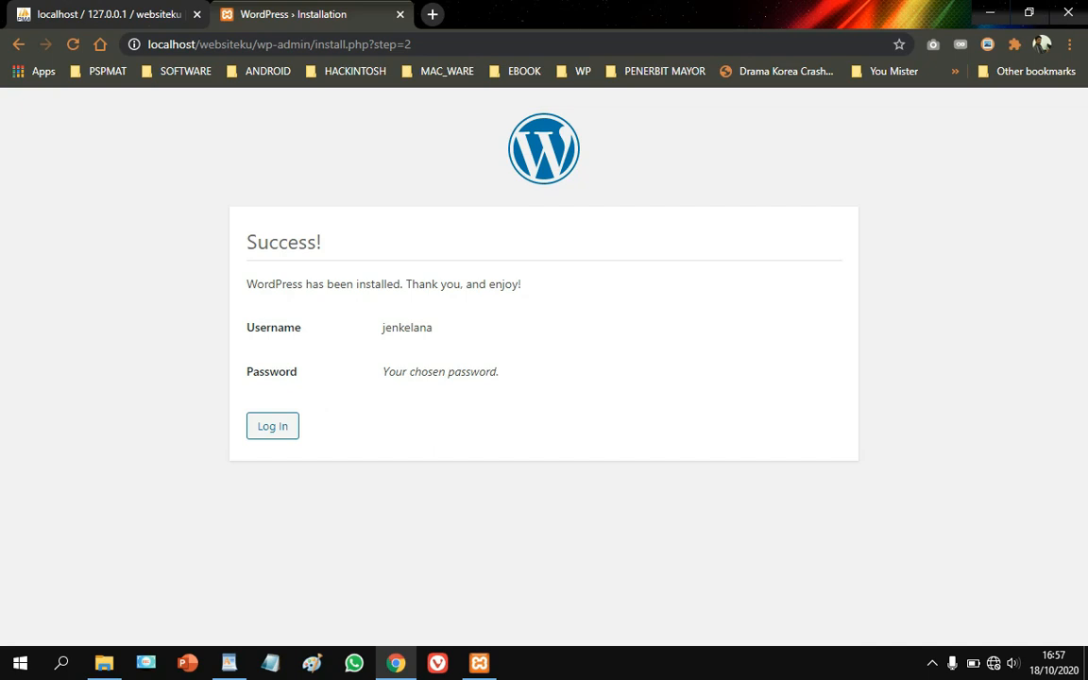
Copy the username from the installation page into the login notes in WordPad and enter asterisks as the password.
key(alt+Tab)
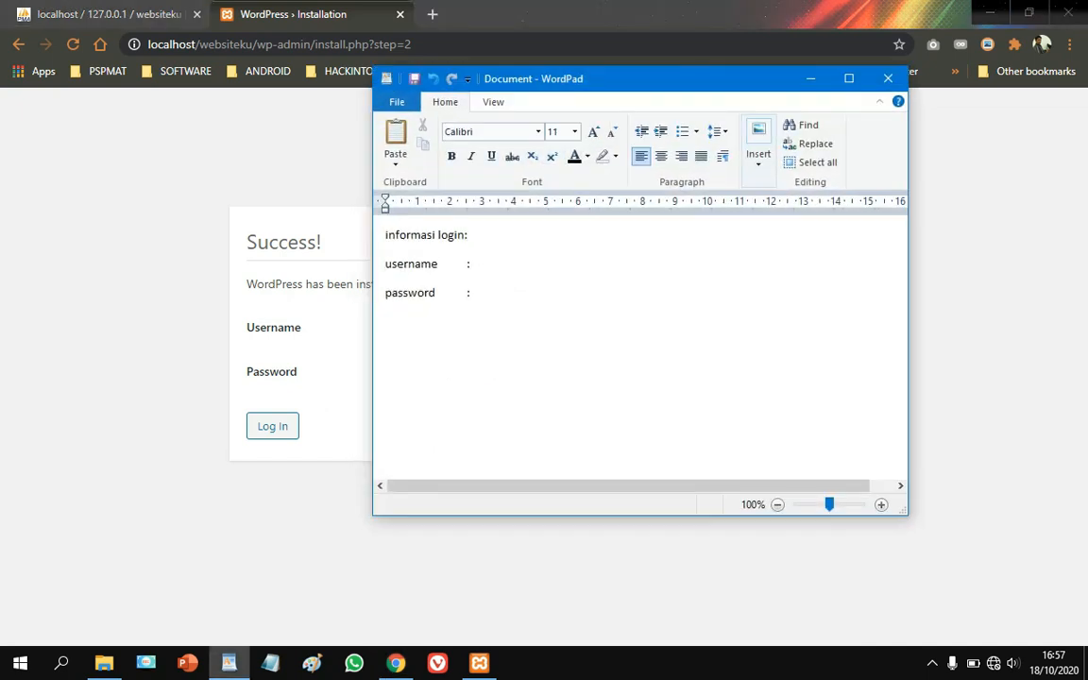
key(alt+Tab)
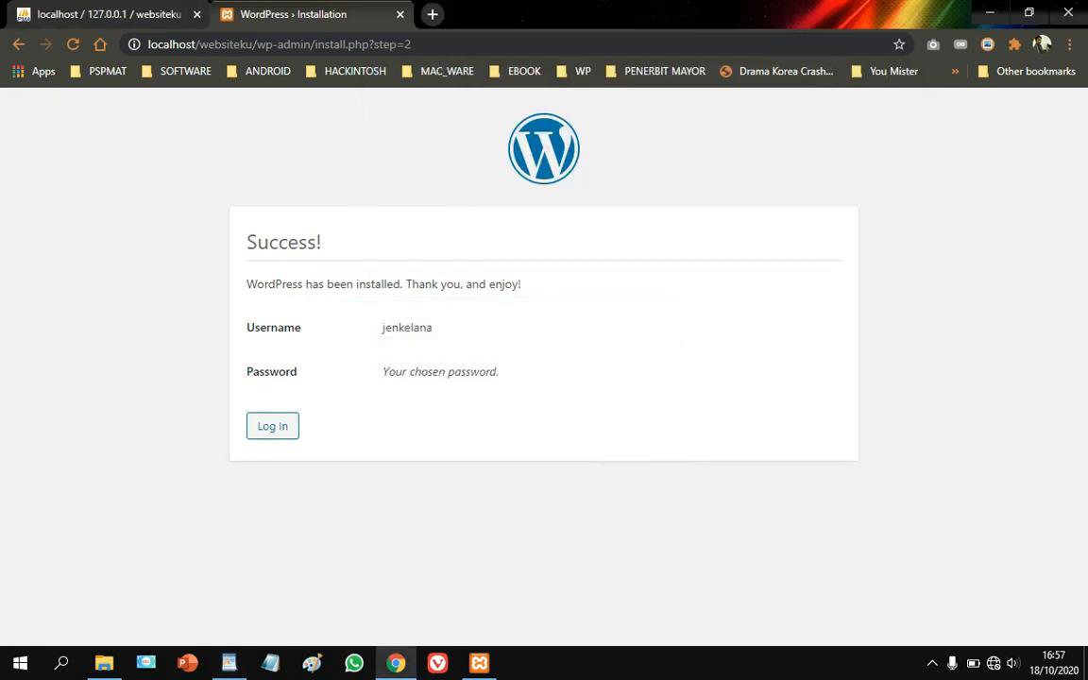
double_click(406, 327)
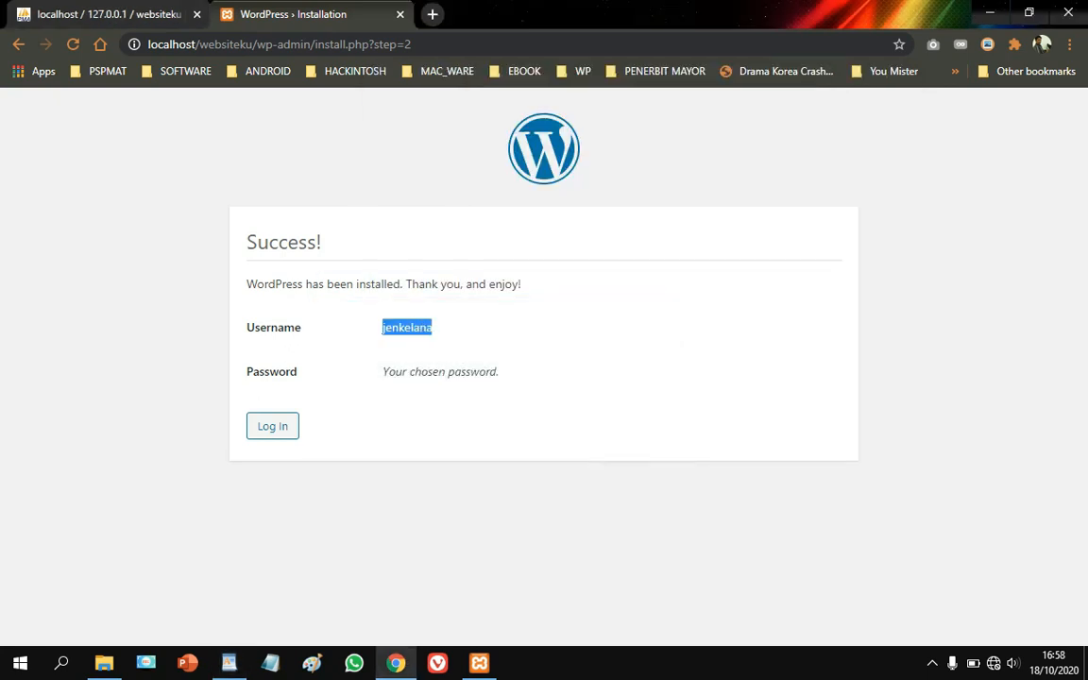
right_click(426, 331)
click(468, 342)
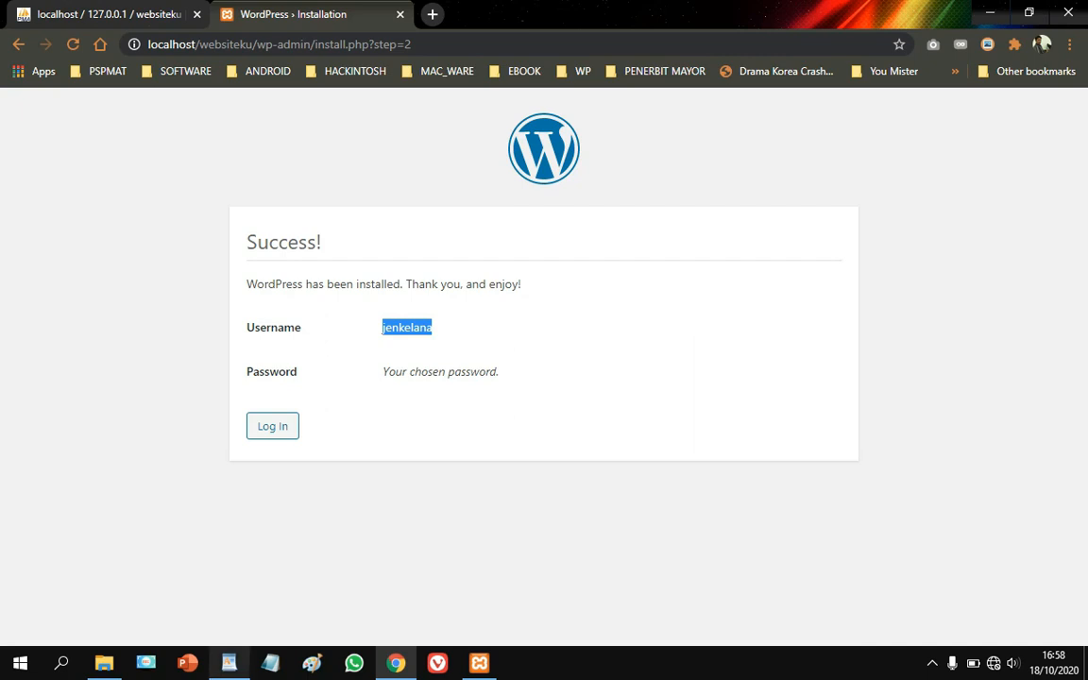
key(alt+Tab)
key(Down)
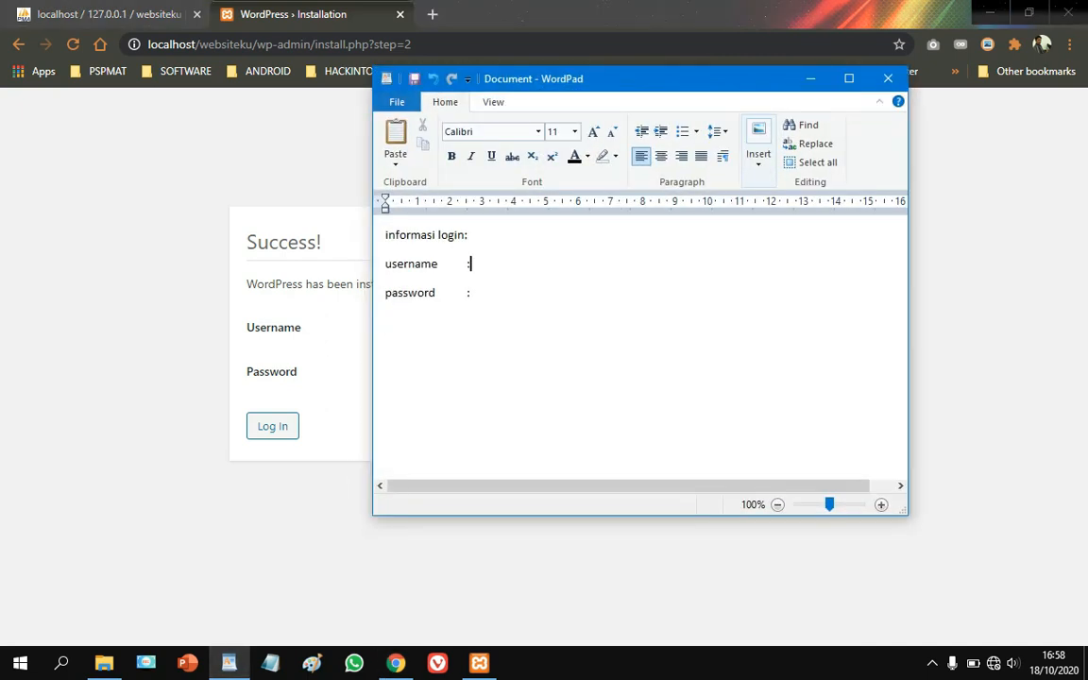
key(End)
key(ctrl+v)
key(Down)
text(***********)
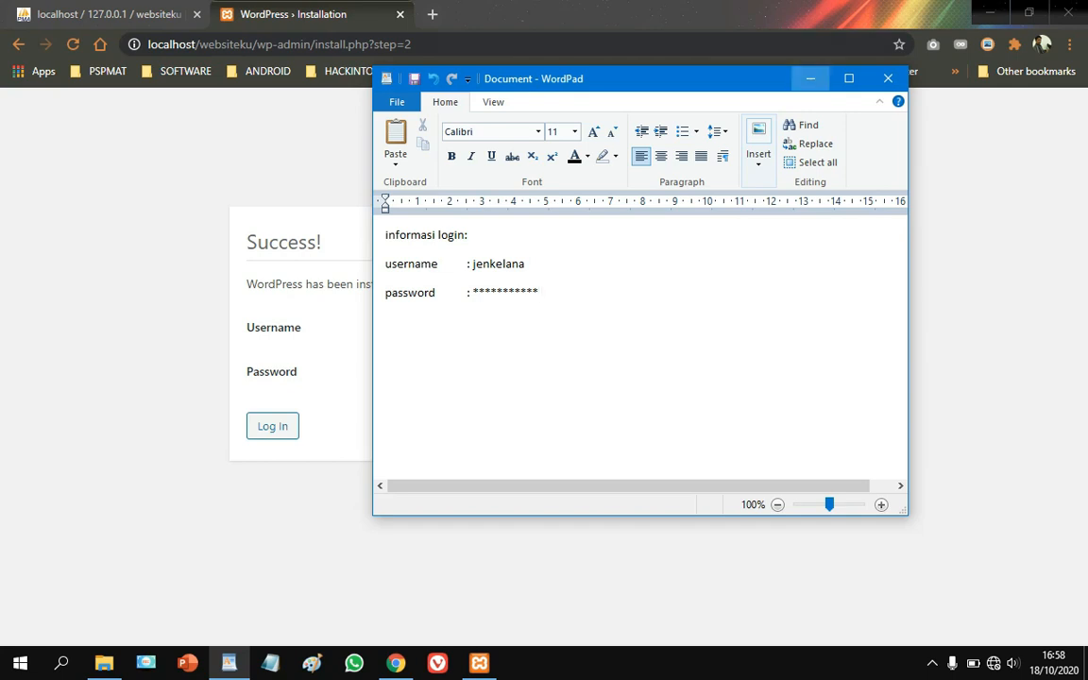
Return to Chrome and log in to the WordPress dashboard with the prefilled username and password.
key(alt+Tab)
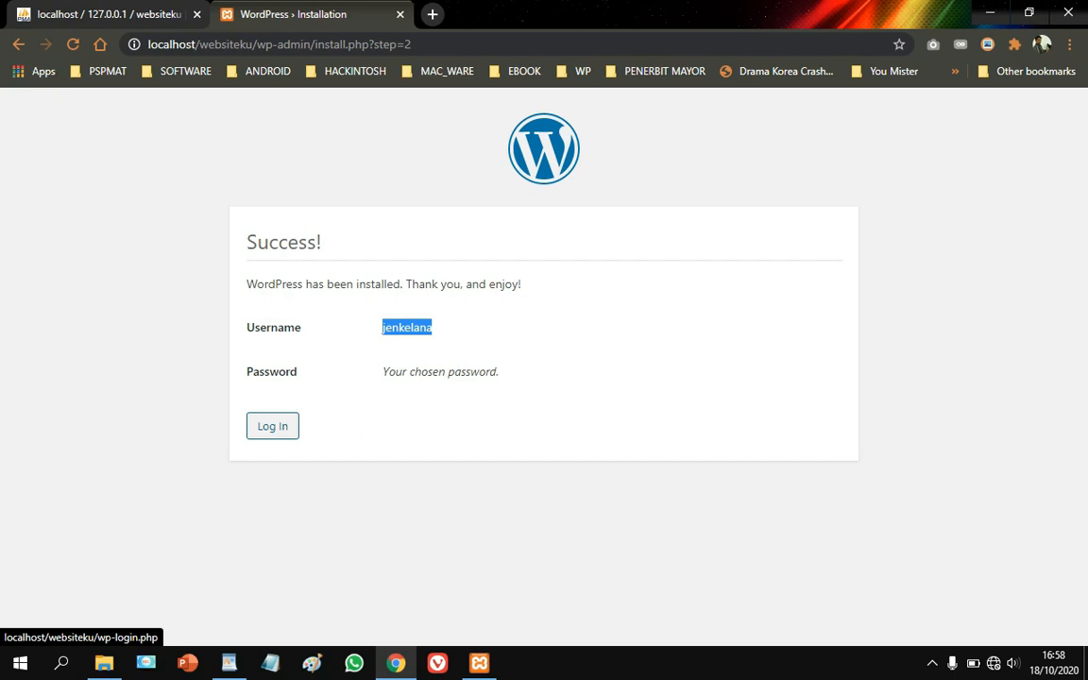
click(272, 426)
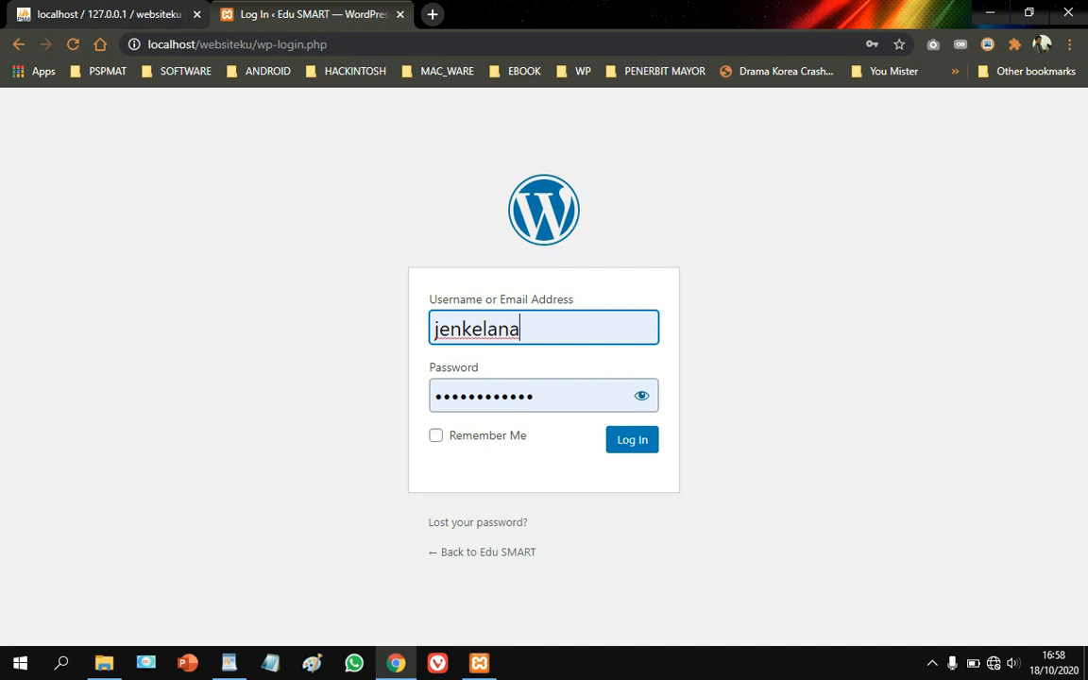
click(632, 439)
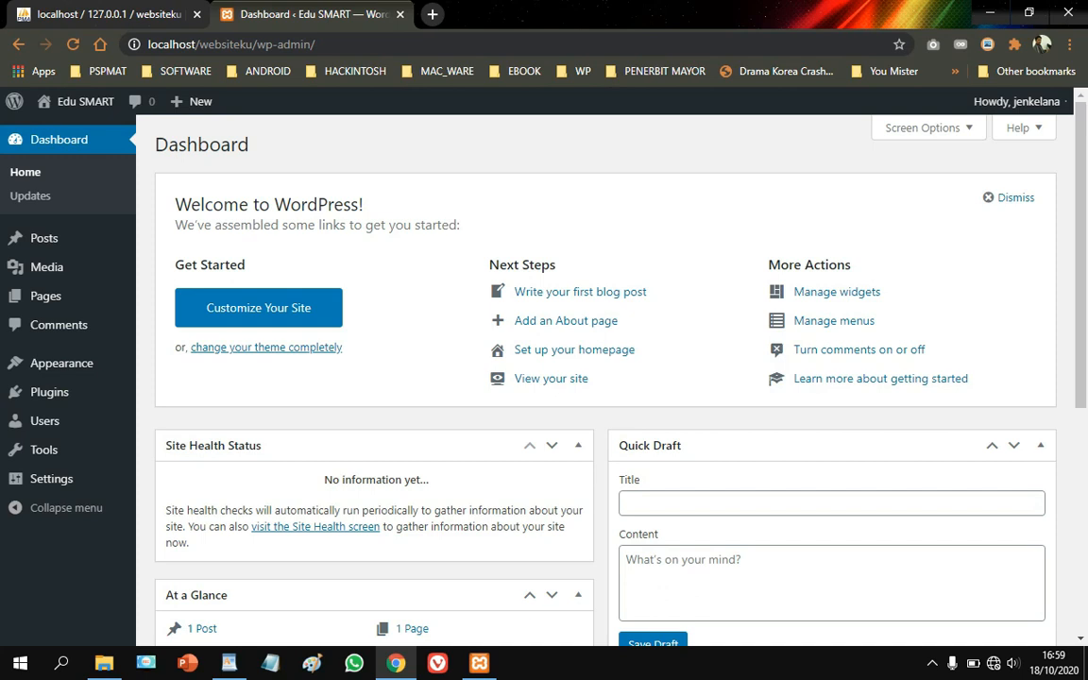
Open the Edu SMART site's front page from the dashboard in a new browser tab and switch to it.
mouse_move(85, 101)
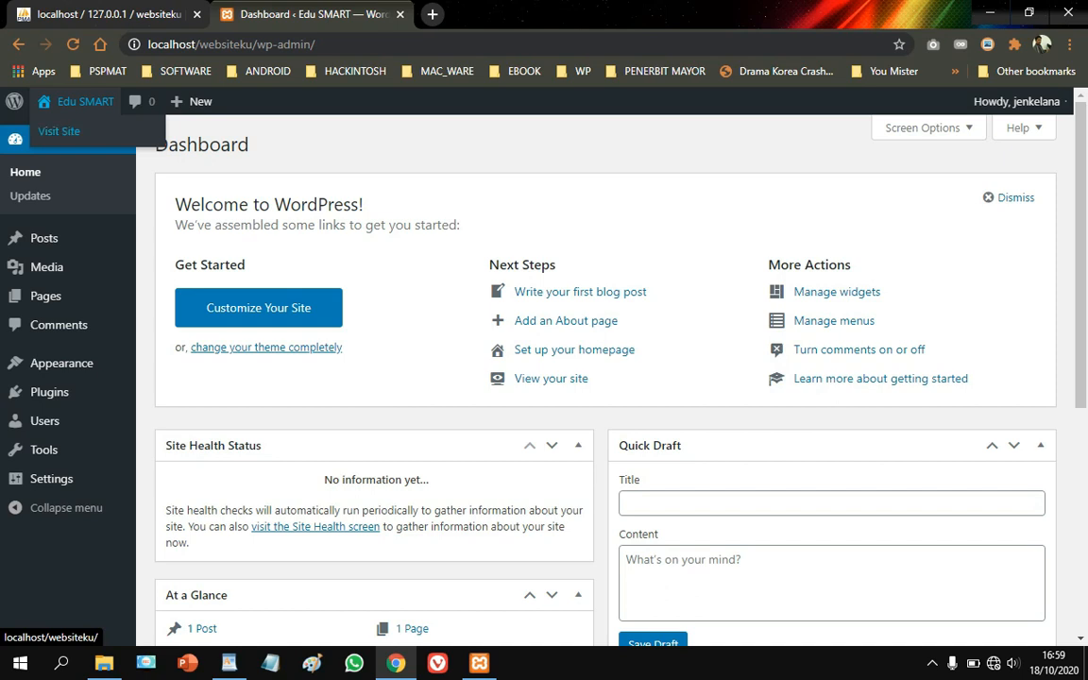
right_click(64, 131)
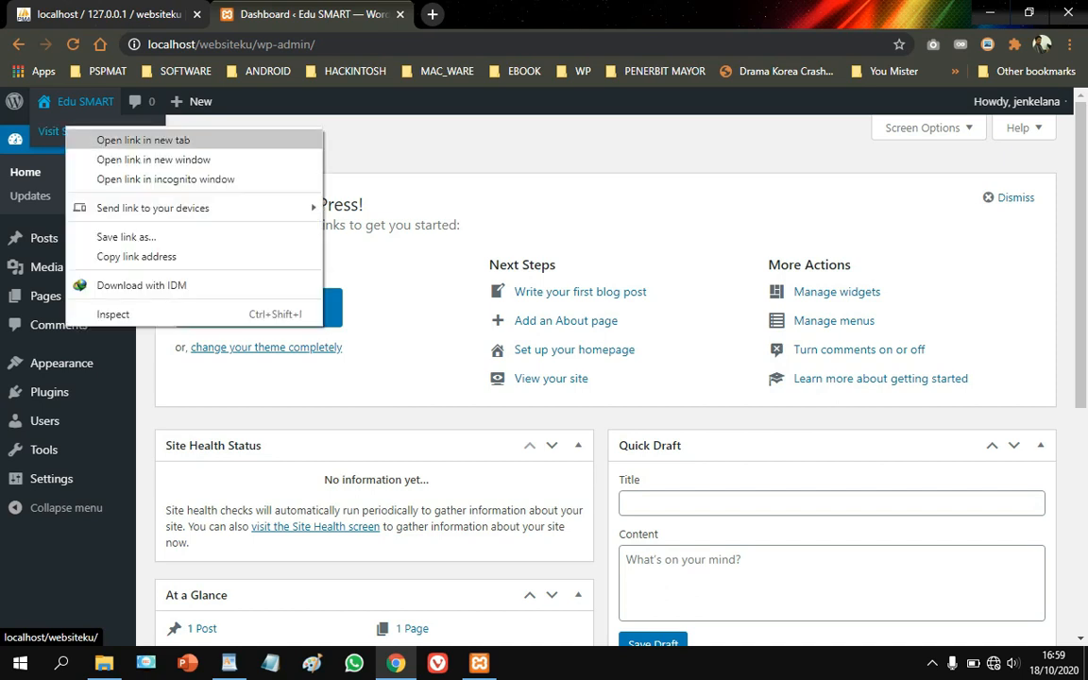
click(143, 140)
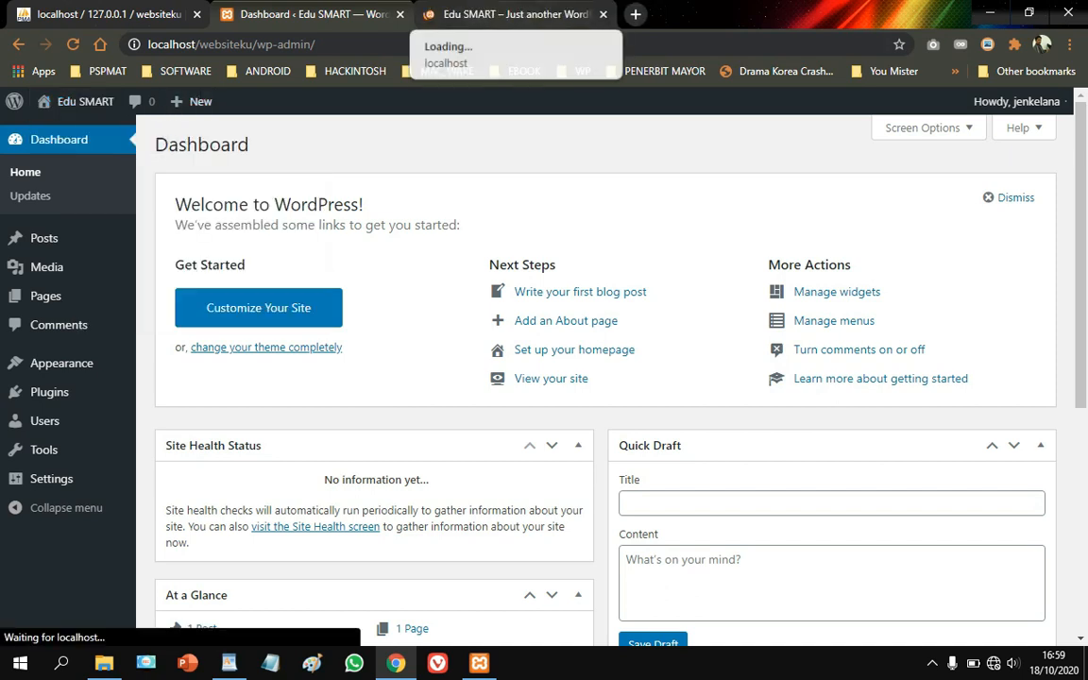
click(510, 14)
Look over the site's front page from the header and first post to the footer, comparing it with the dashboard.
scroll(544, 378, down, 2)
scroll(545, 378, up, 2)
scroll(544, 378, down, 4)
scroll(544, 378, down, 5)
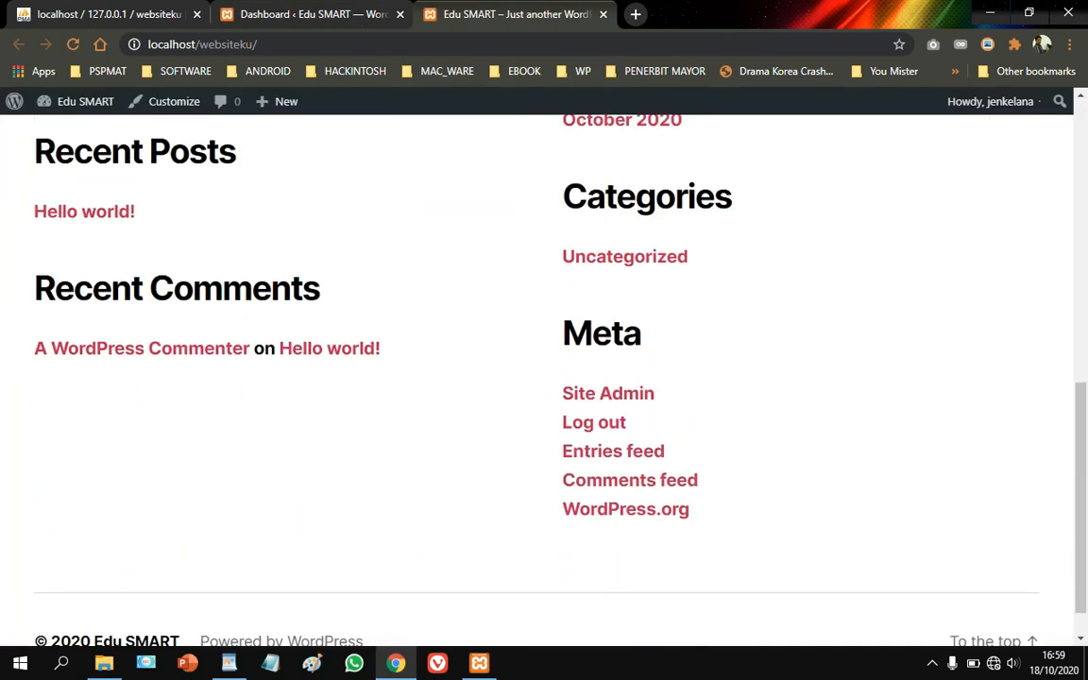
scroll(544, 378, up, 10)
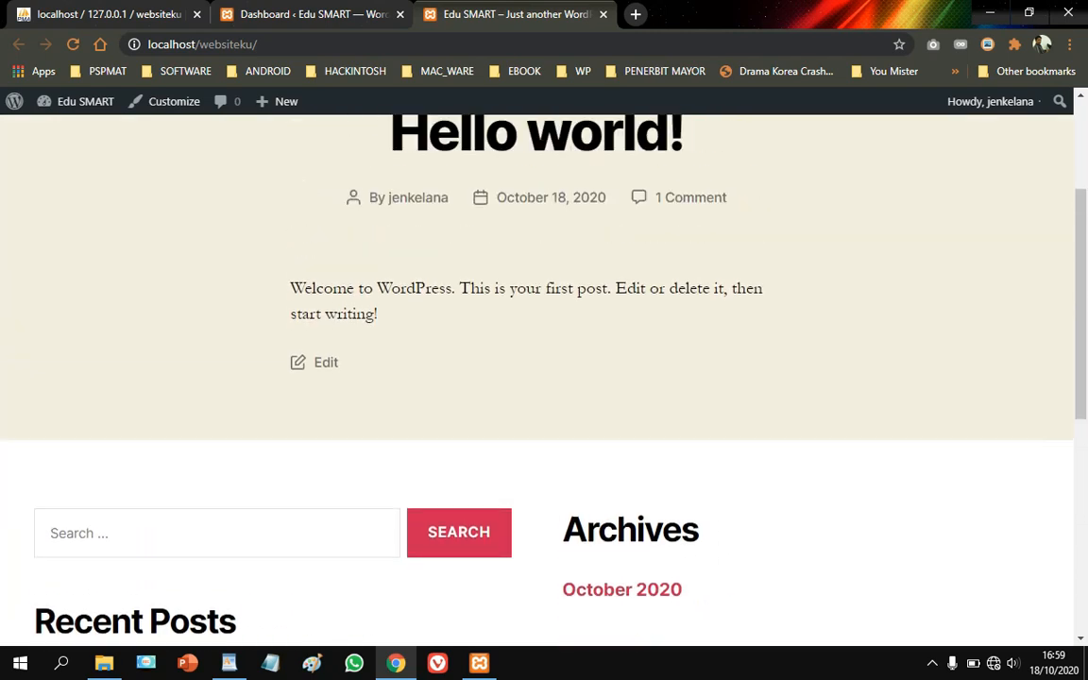
scroll(544, 378, down, 5)
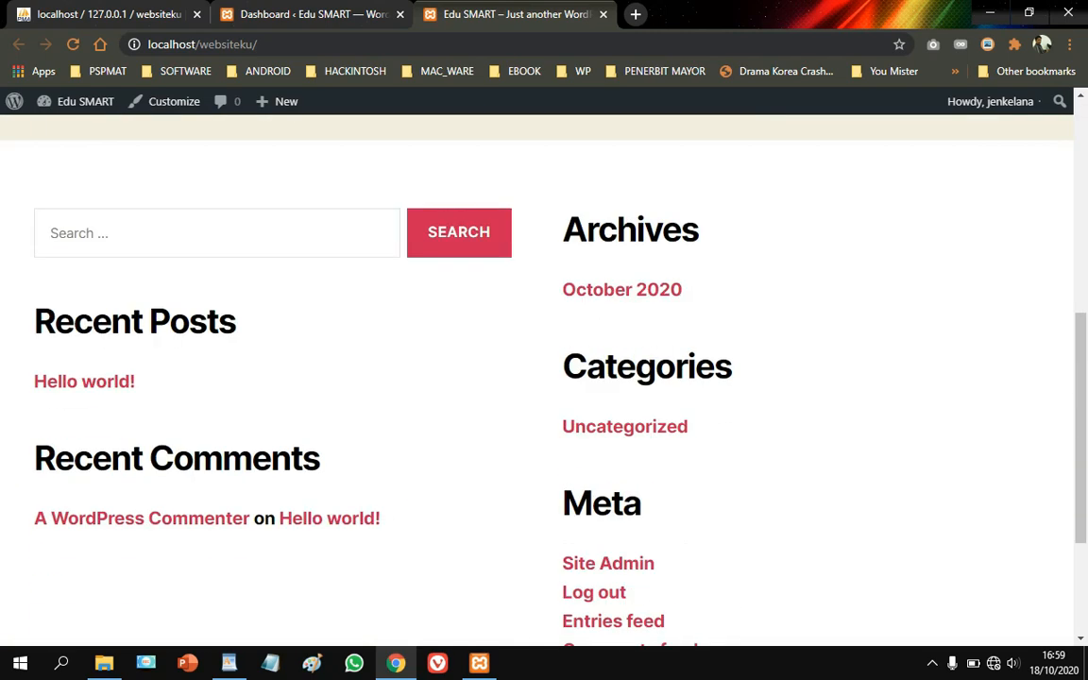
scroll(544, 378, up, 4)
key(ctrl+shift+Tab)
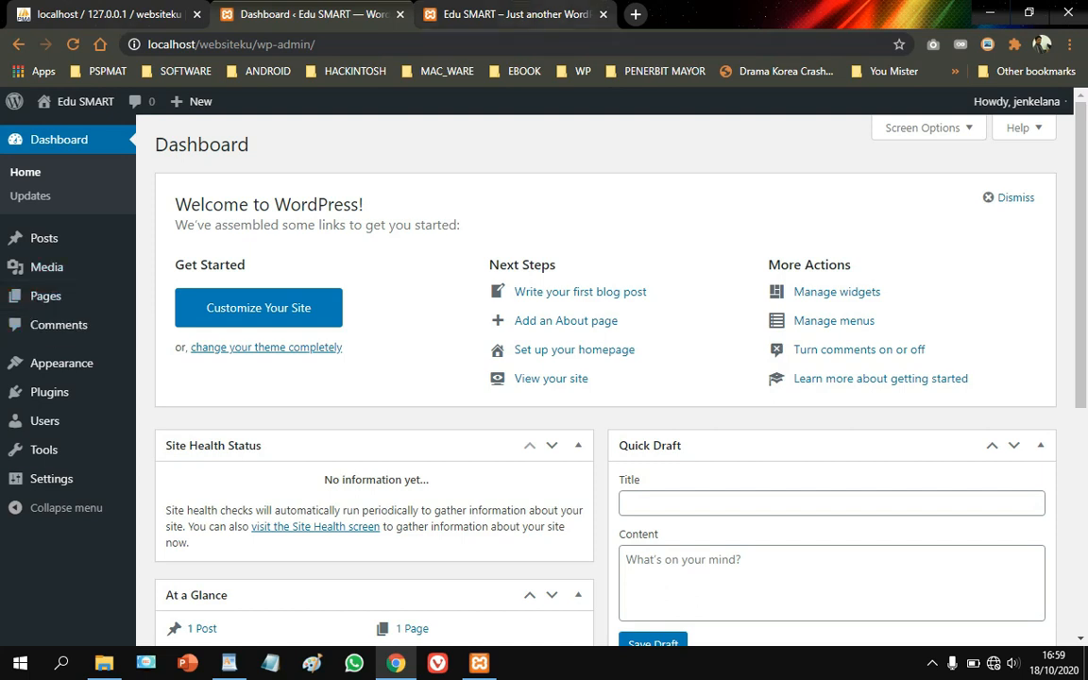
key(ctrl+Tab)
scroll(544, 378, up, 2)
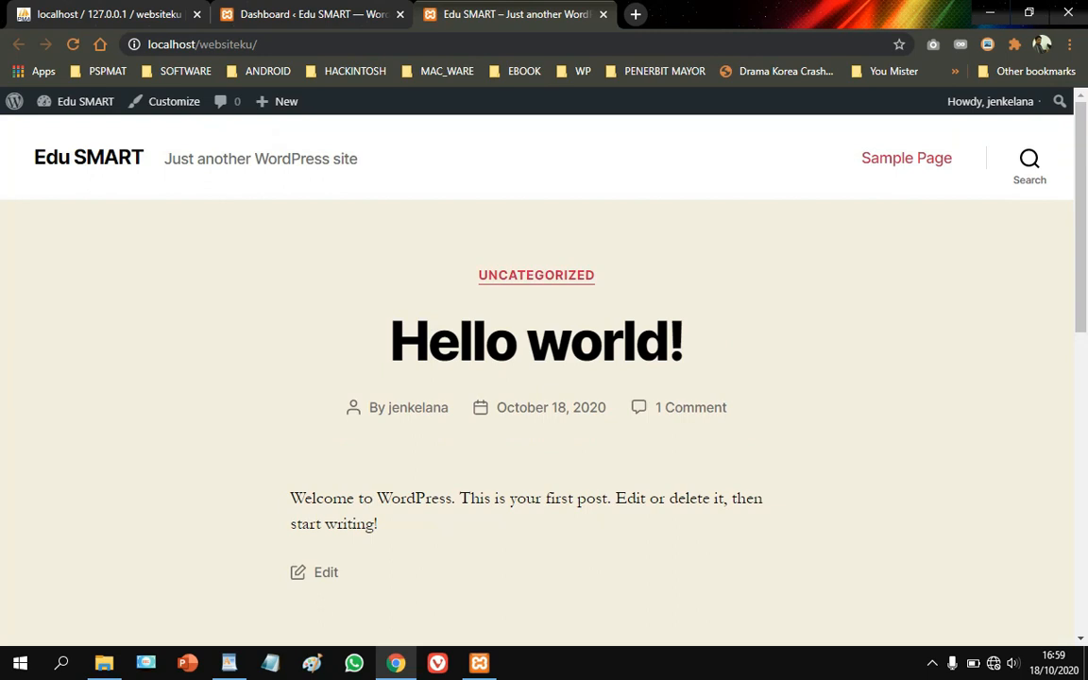